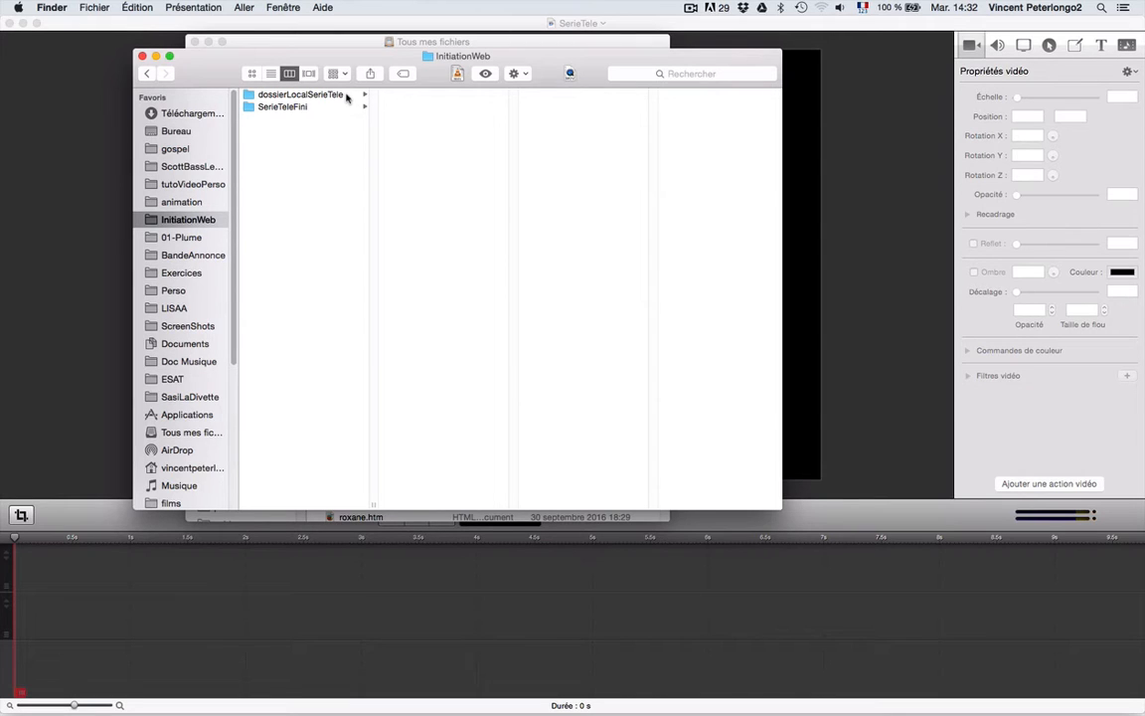
Step: Open the finished site's index.htm from the SerieTeleFini folder in the web browser
click(271, 110)
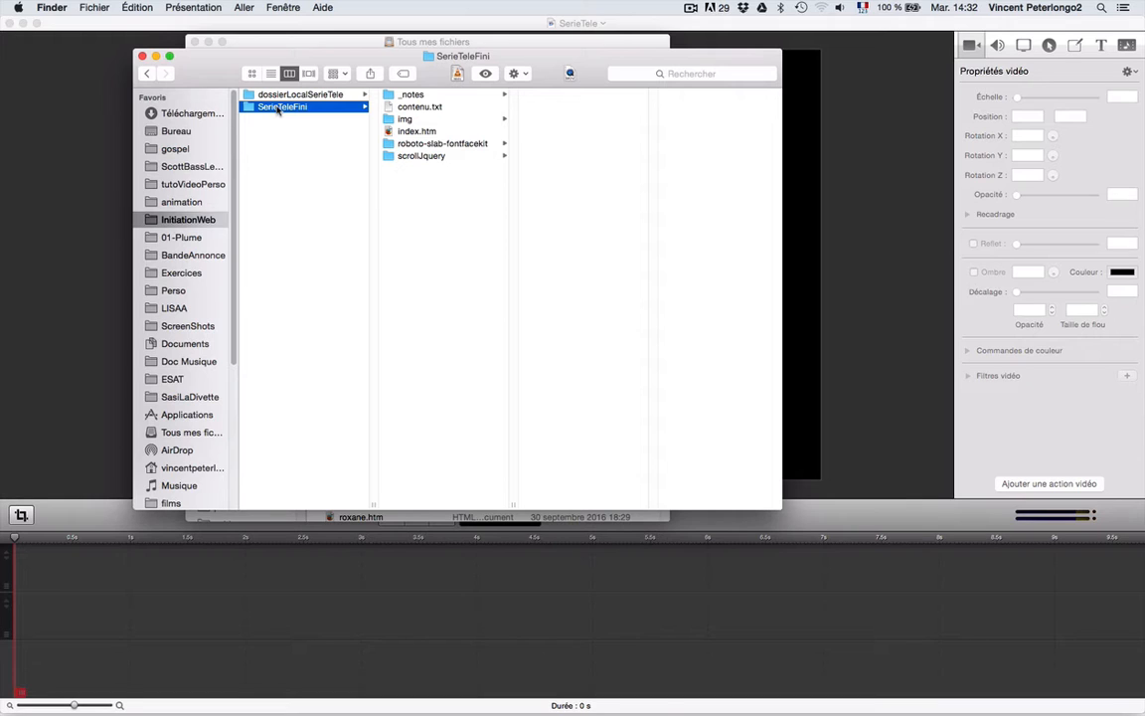
click(393, 132)
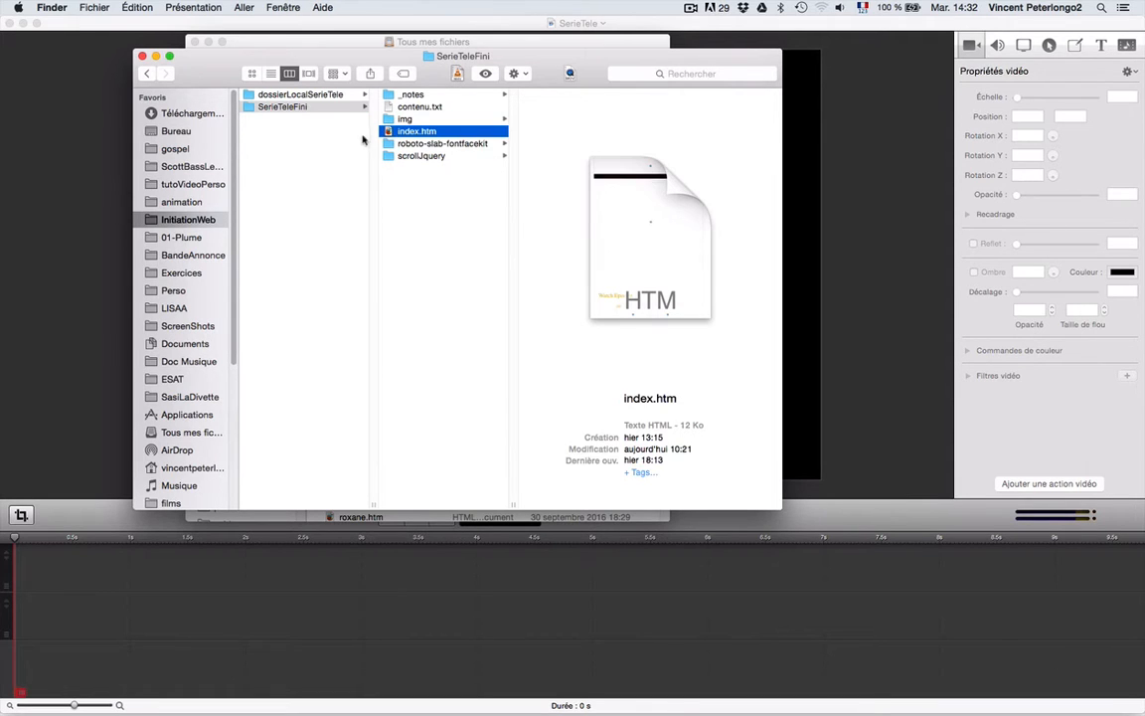
double_click(389, 133)
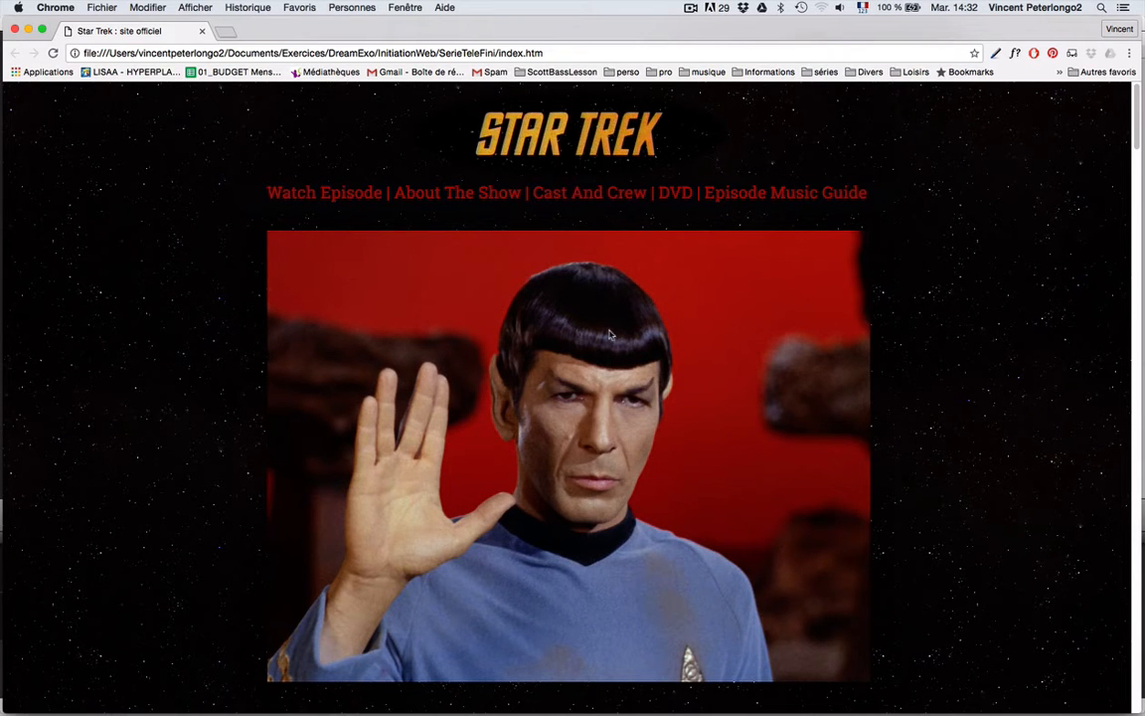
Step: Look through the home image and Watch Episode section, and return to the page top through the Star Trek logo link
scroll(609, 370, down, 2)
scroll(609, 369, down, 8)
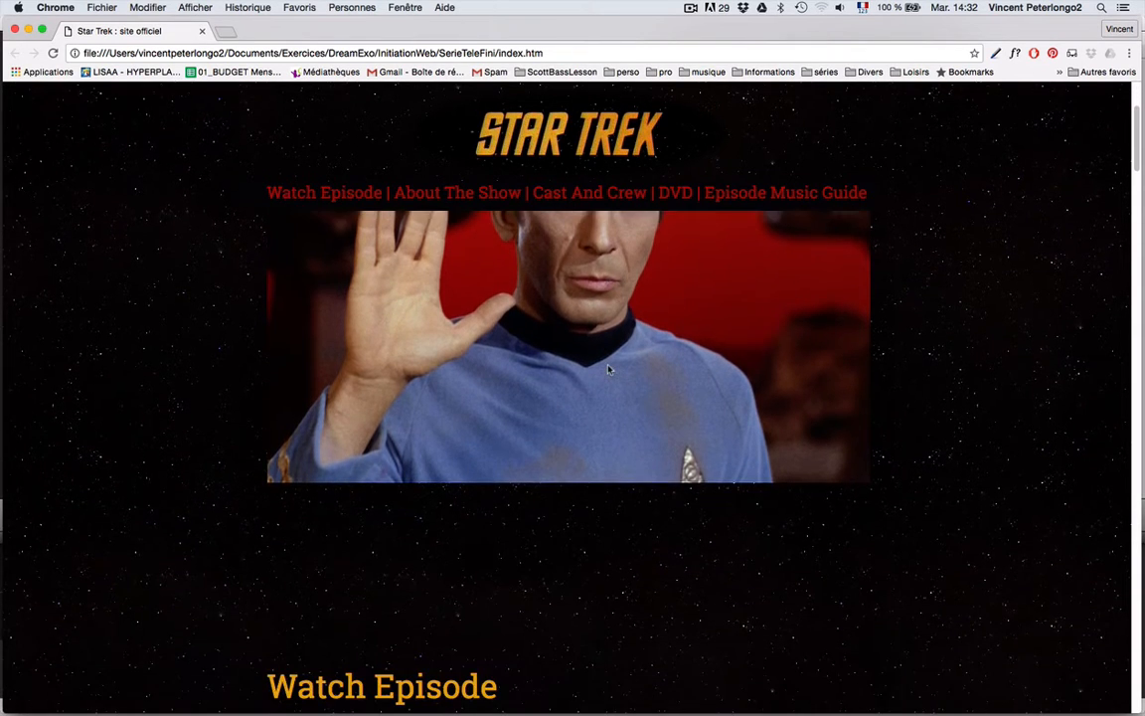
scroll(609, 369, down, 8)
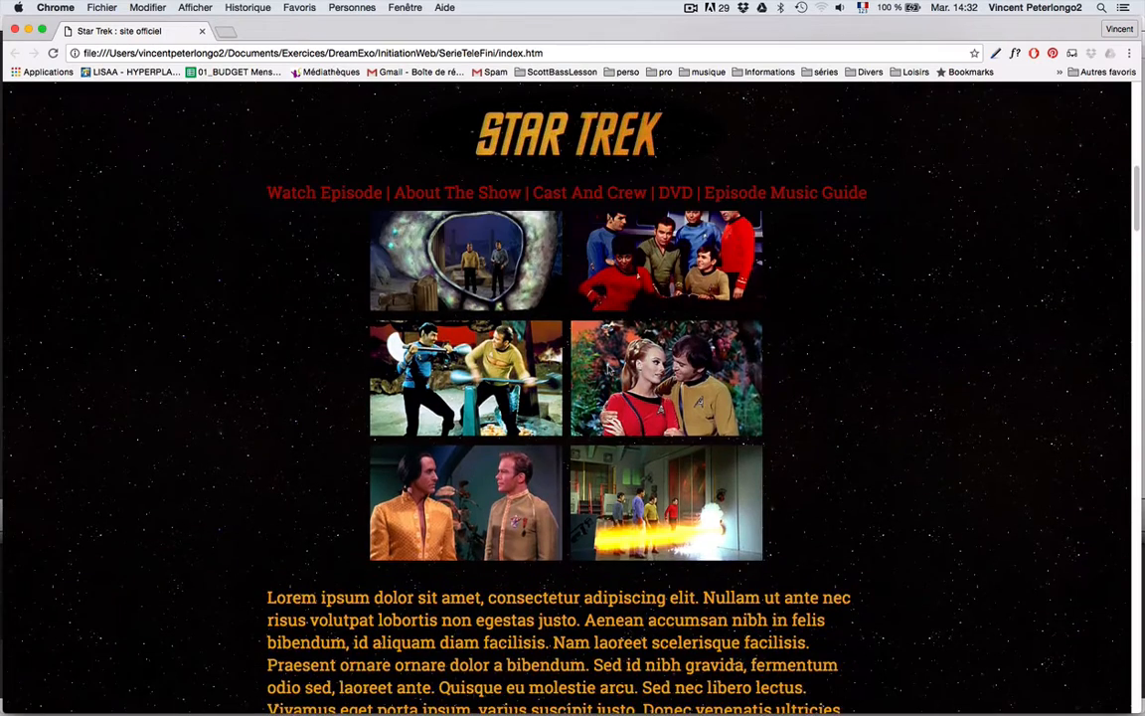
scroll(609, 370, down, 2)
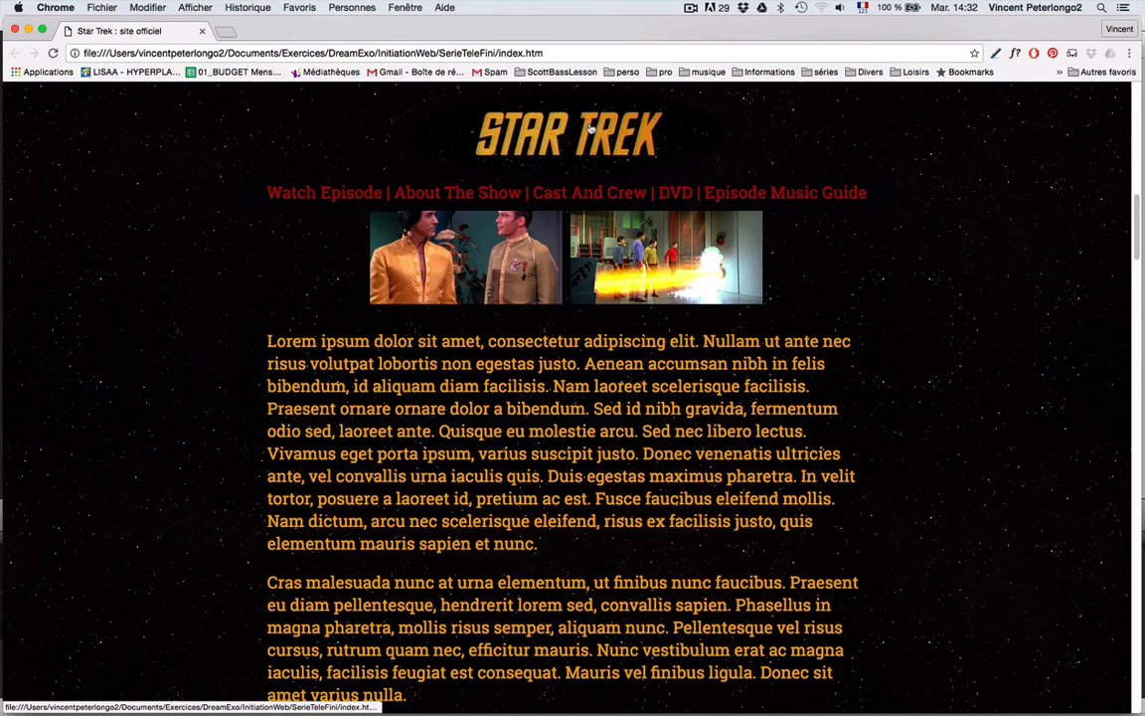
click(537, 118)
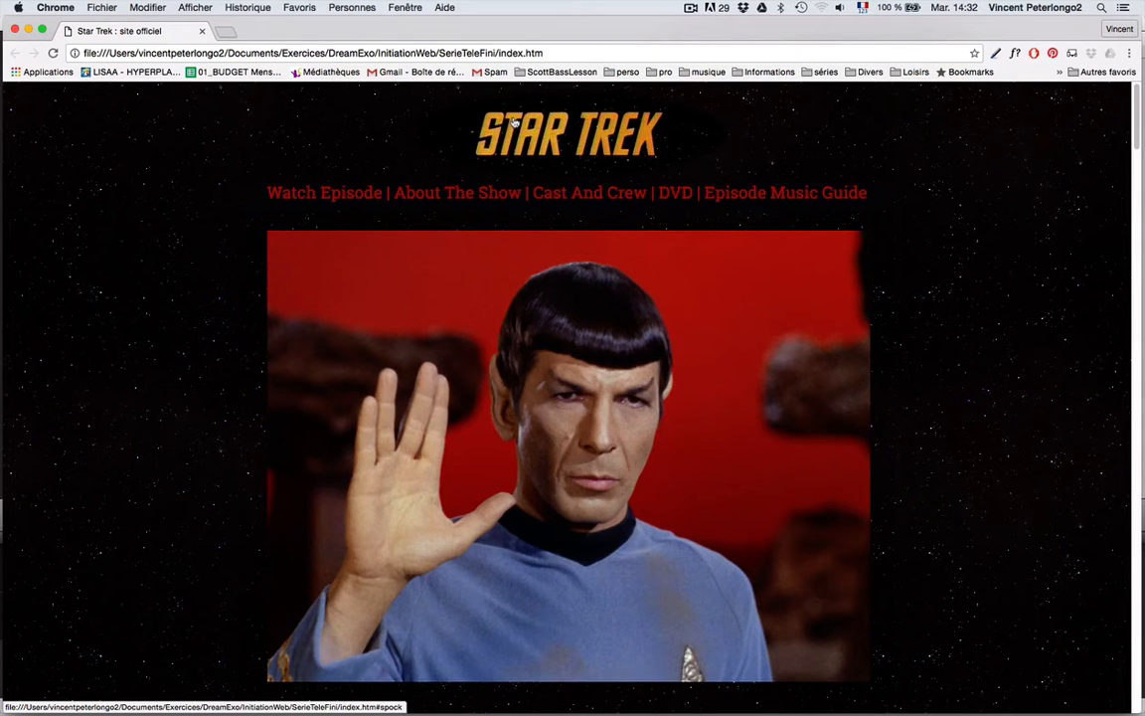
Step: Follow the navigation links in turn: Watch Episode, About The Show, Cast And Crew, DVD and Episode Music Guide
click(308, 194)
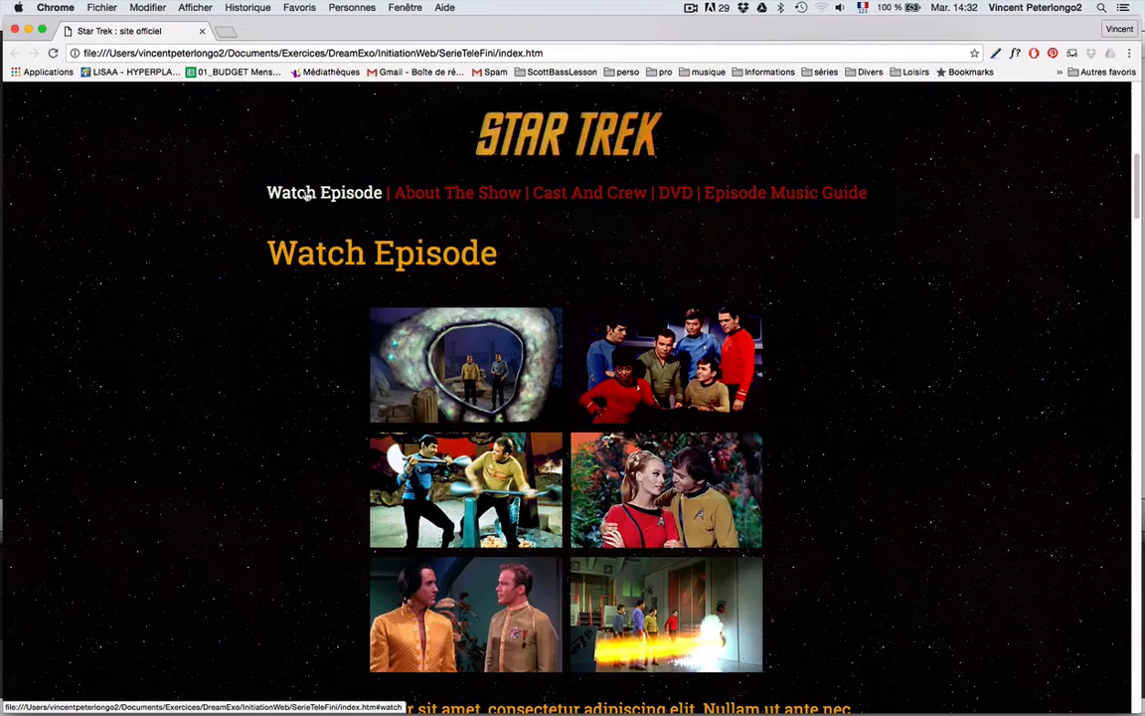
click(422, 194)
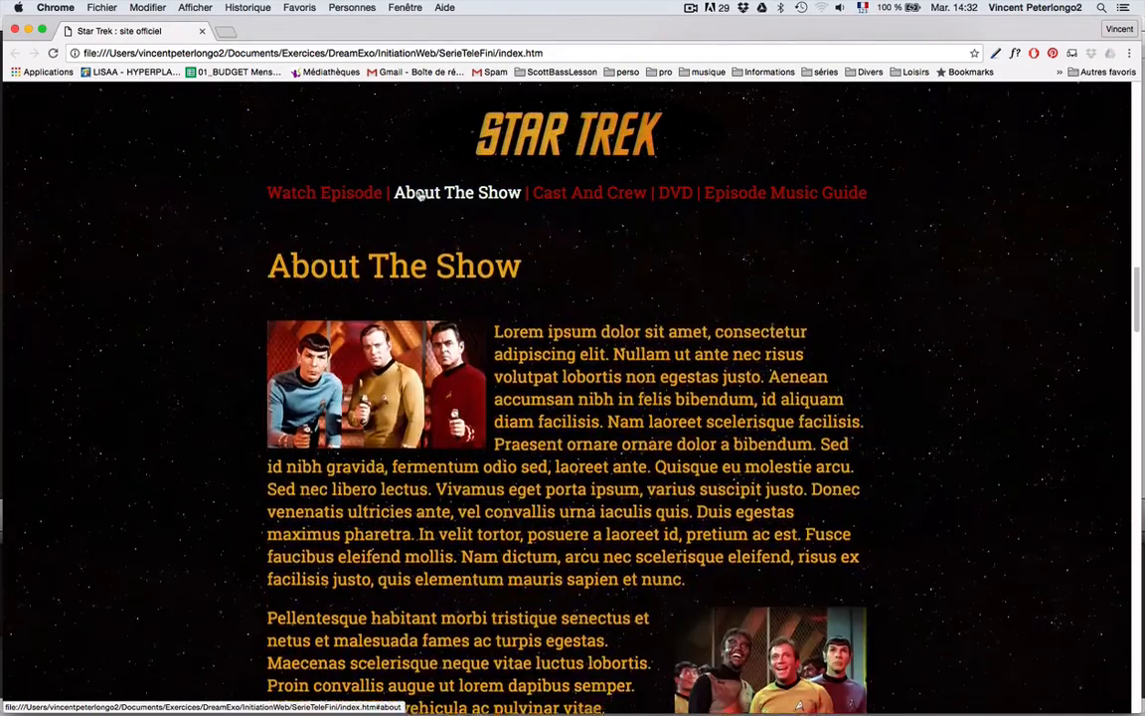
click(558, 195)
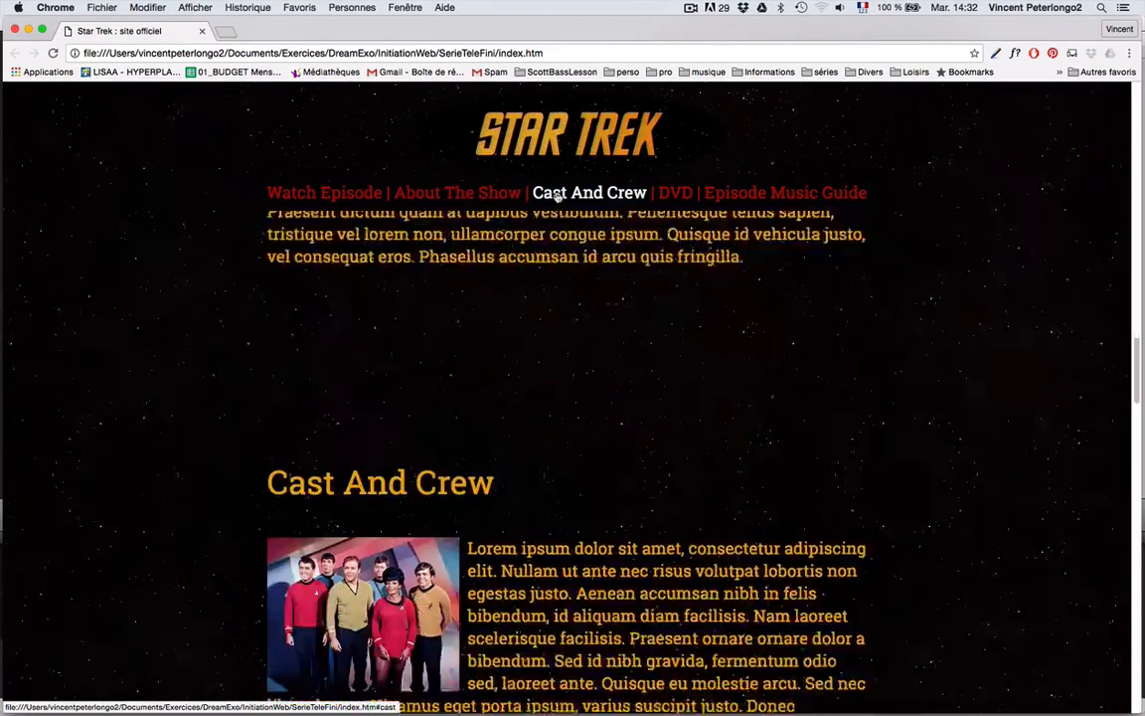
click(676, 194)
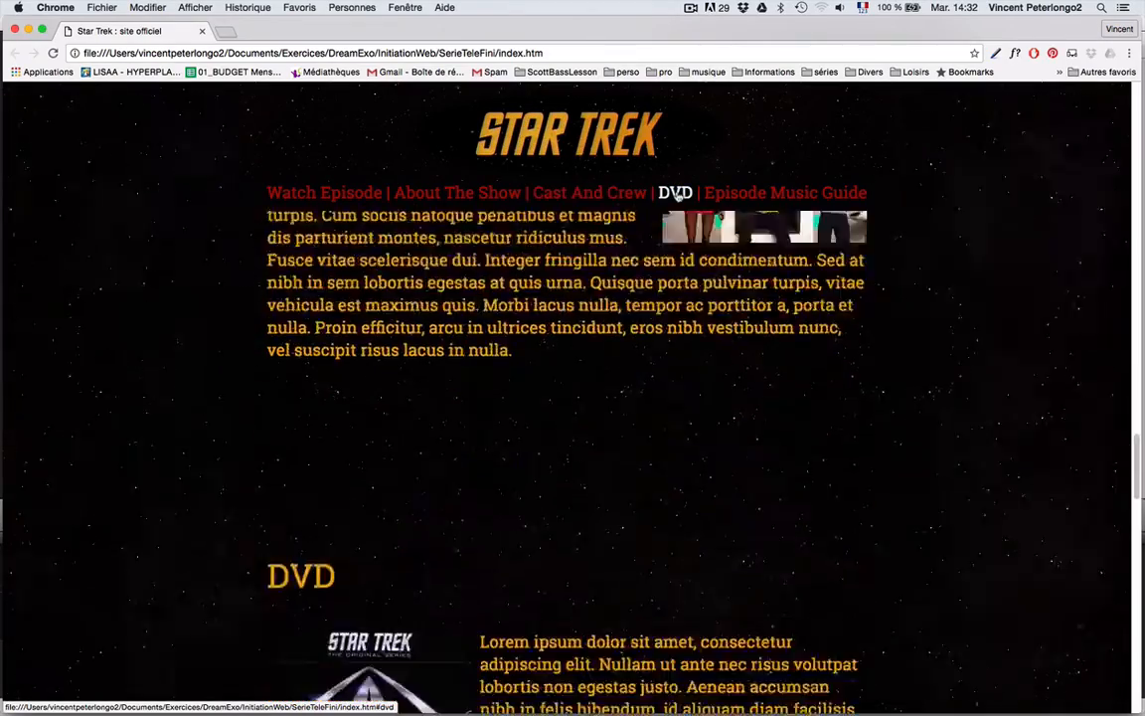
click(742, 194)
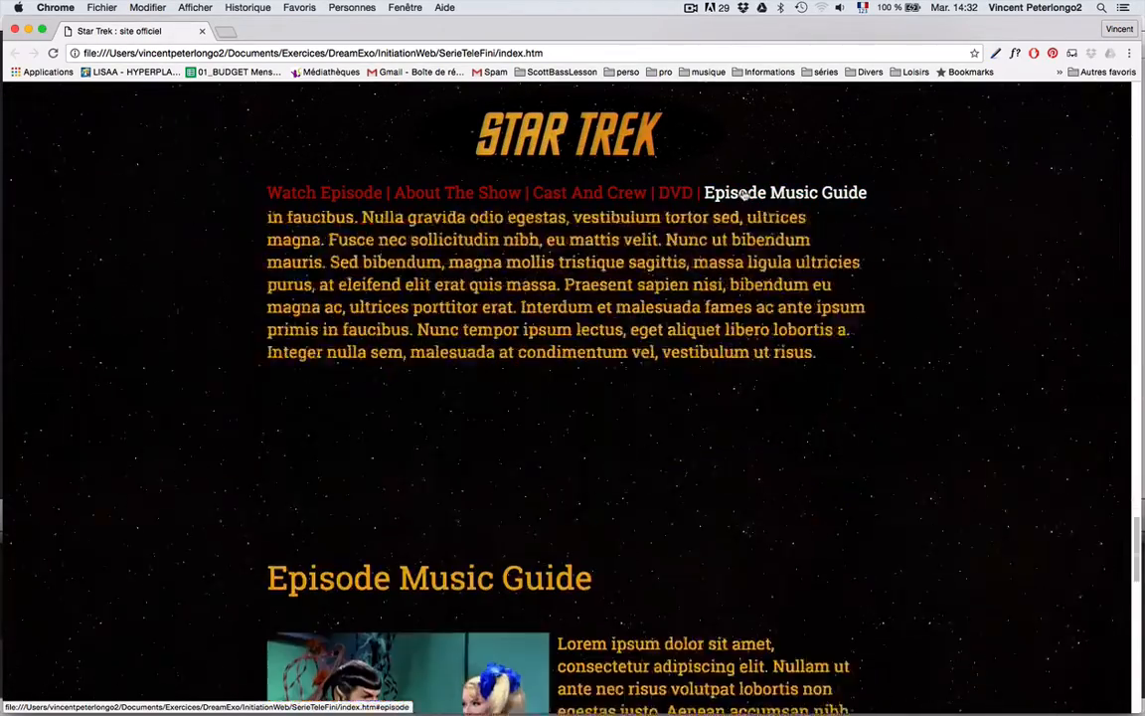
Step: View the Episode Music Guide section down to the page's end and return to the top through the Spock image link
scroll(567, 447, down, 5)
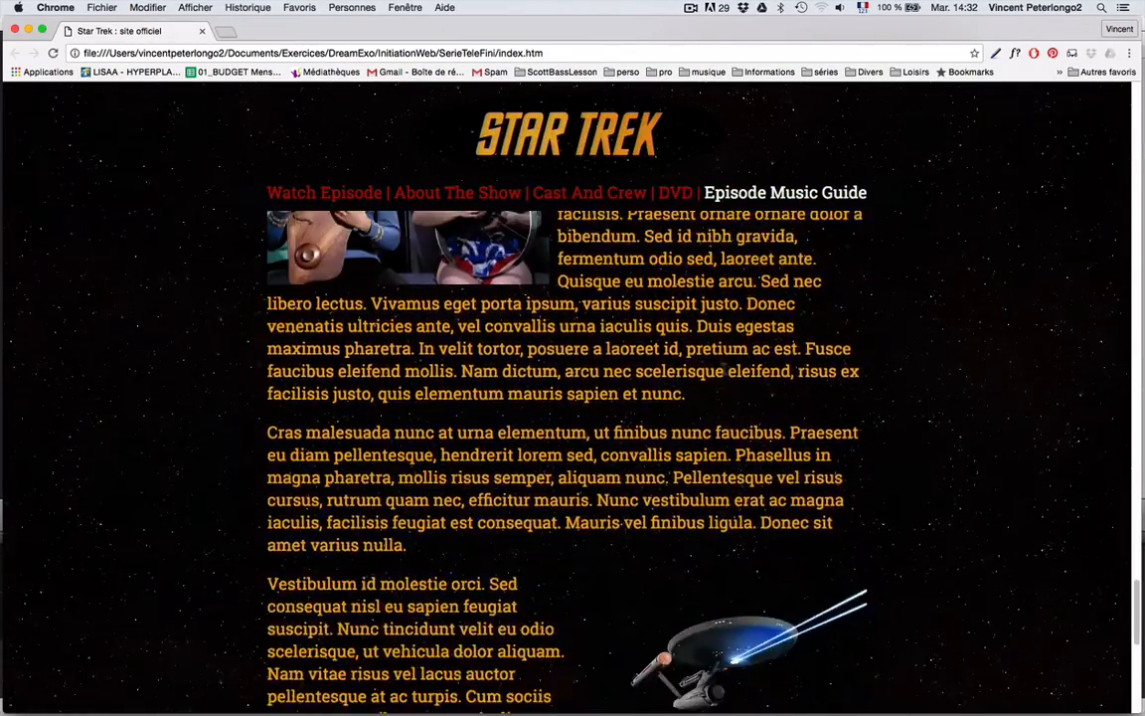
scroll(620, 701, down, 10)
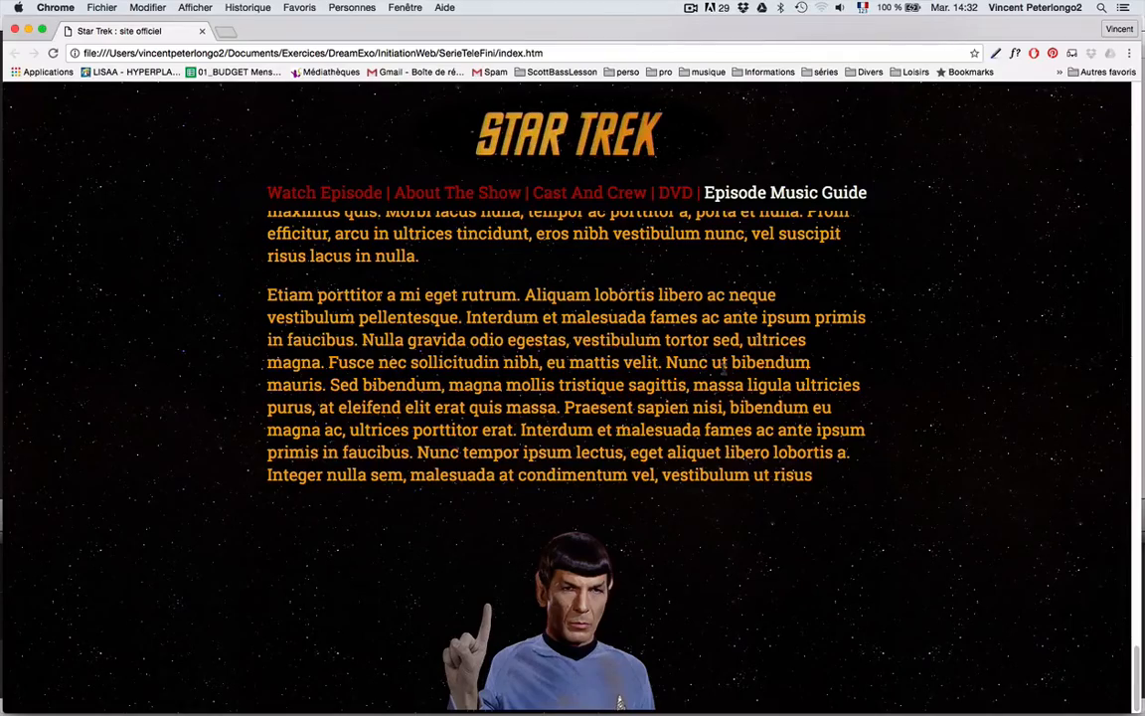
click(584, 624)
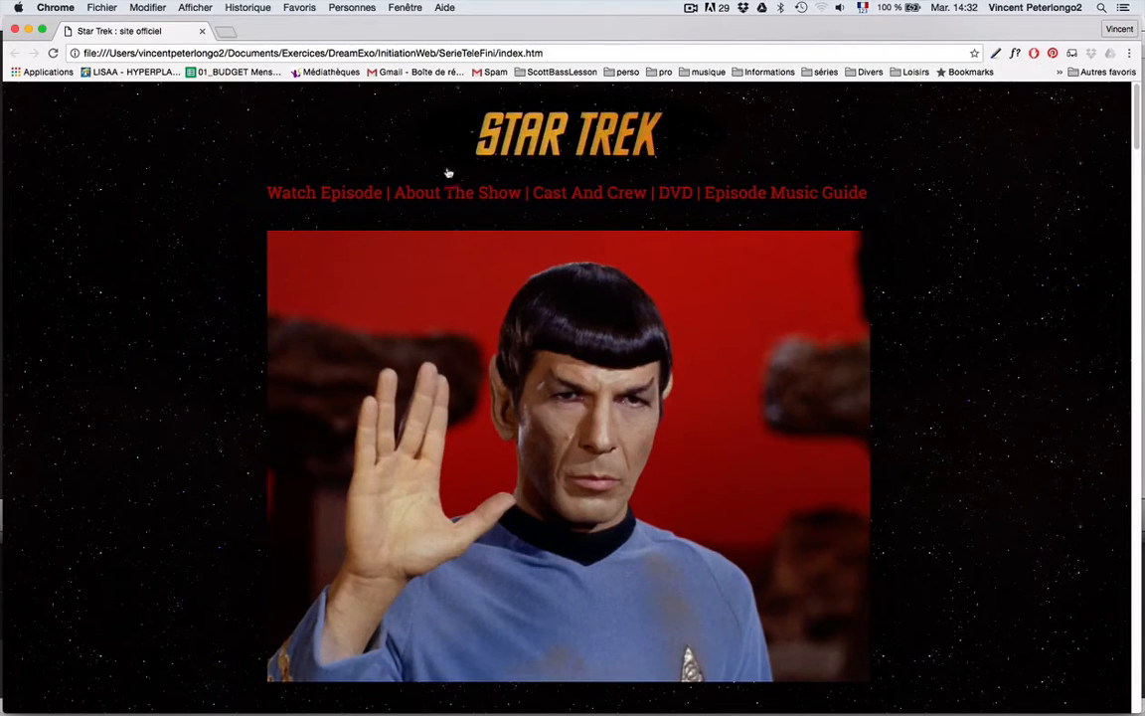
Step: Close the web page and show the contents of the dossierLocalSerieTele folder in Finder
click(14, 29)
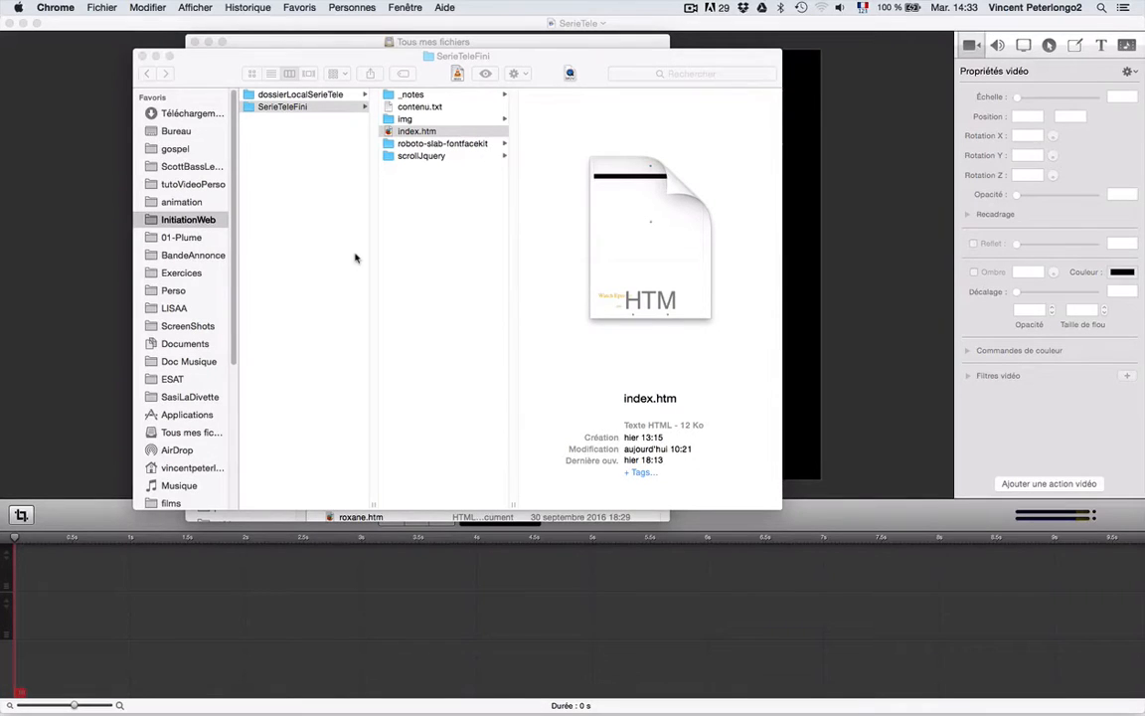
click(332, 96)
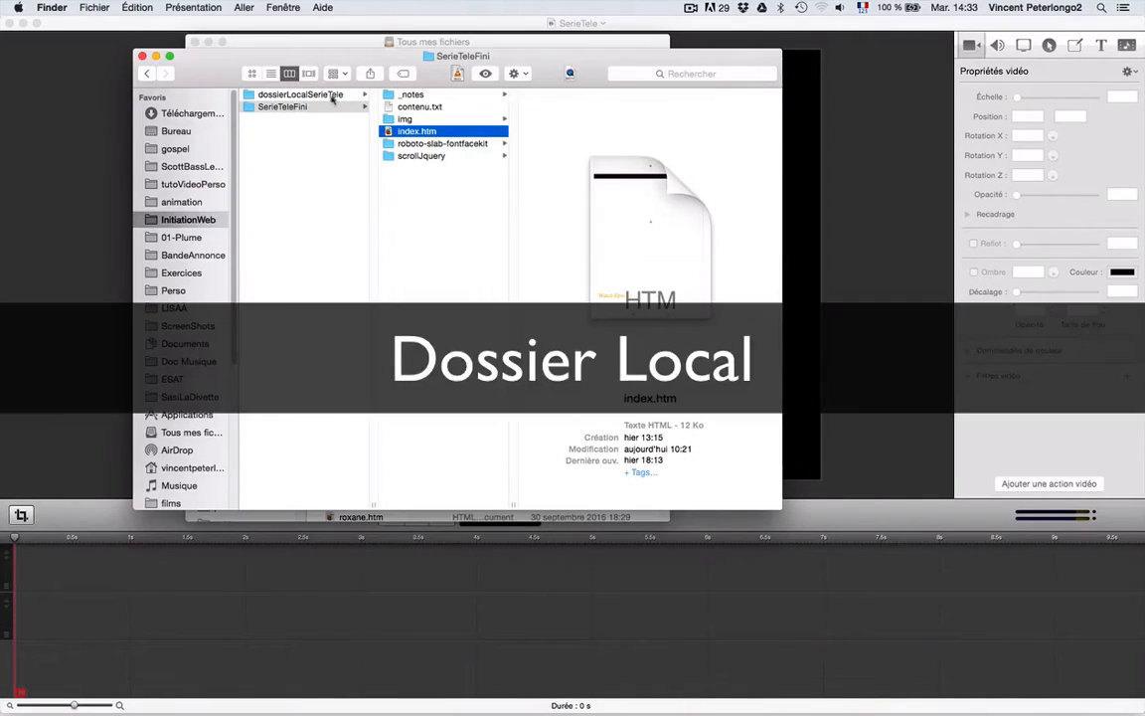
click(332, 97)
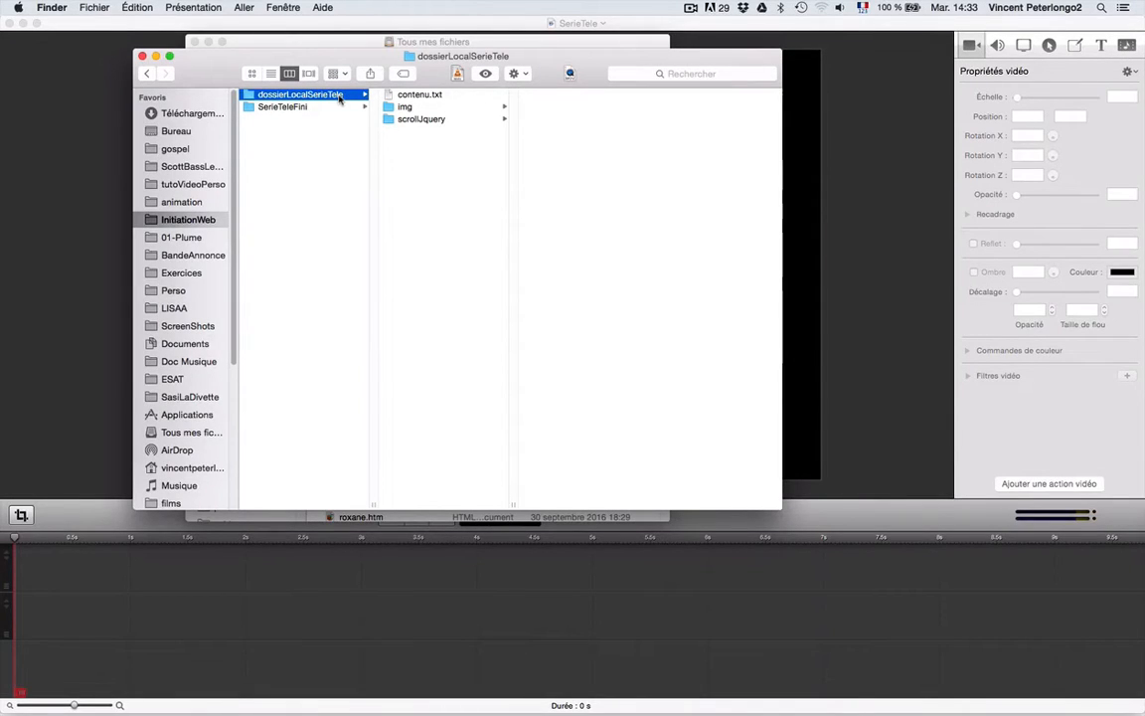
Step: Switch to Dreamweaver and start a new site named SerieTele followed by the author's first name
mouse_move(388, 706)
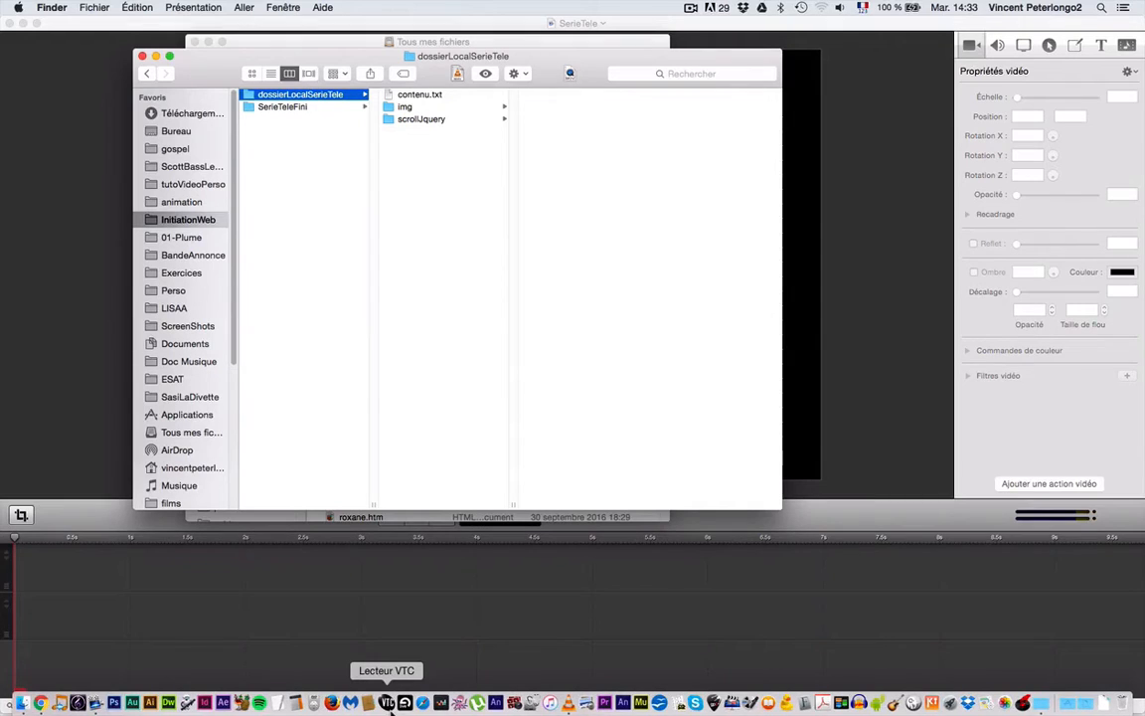
click(169, 701)
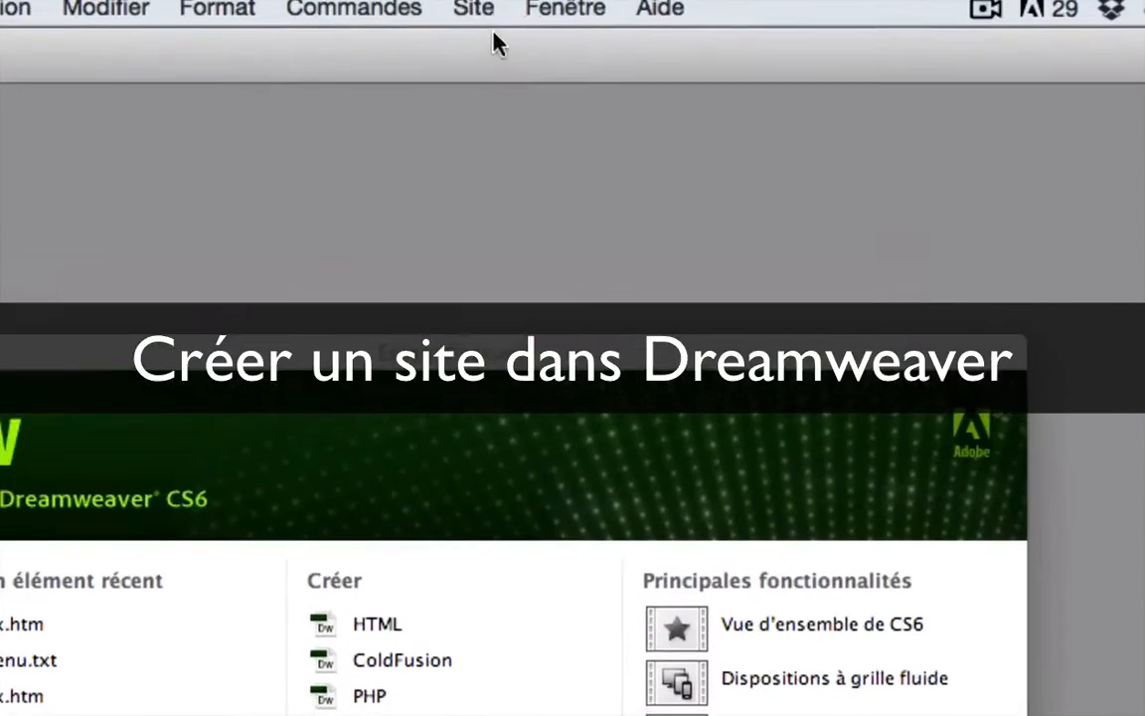
click(477, 20)
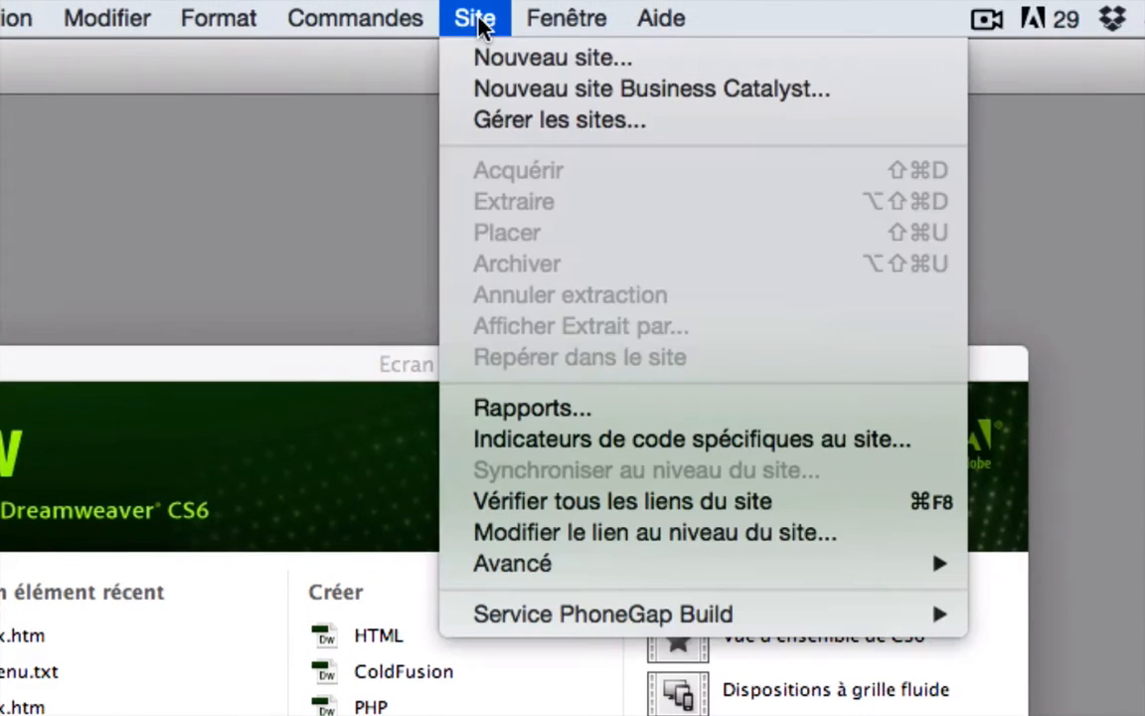
click(527, 58)
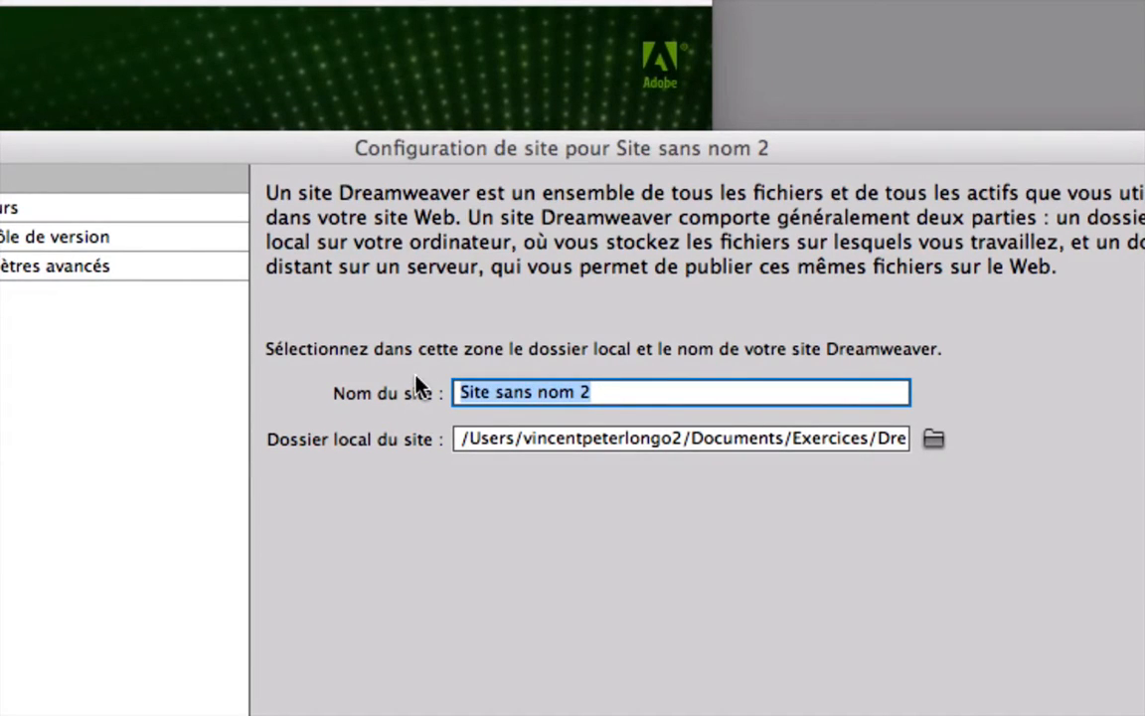
text(SerieT)
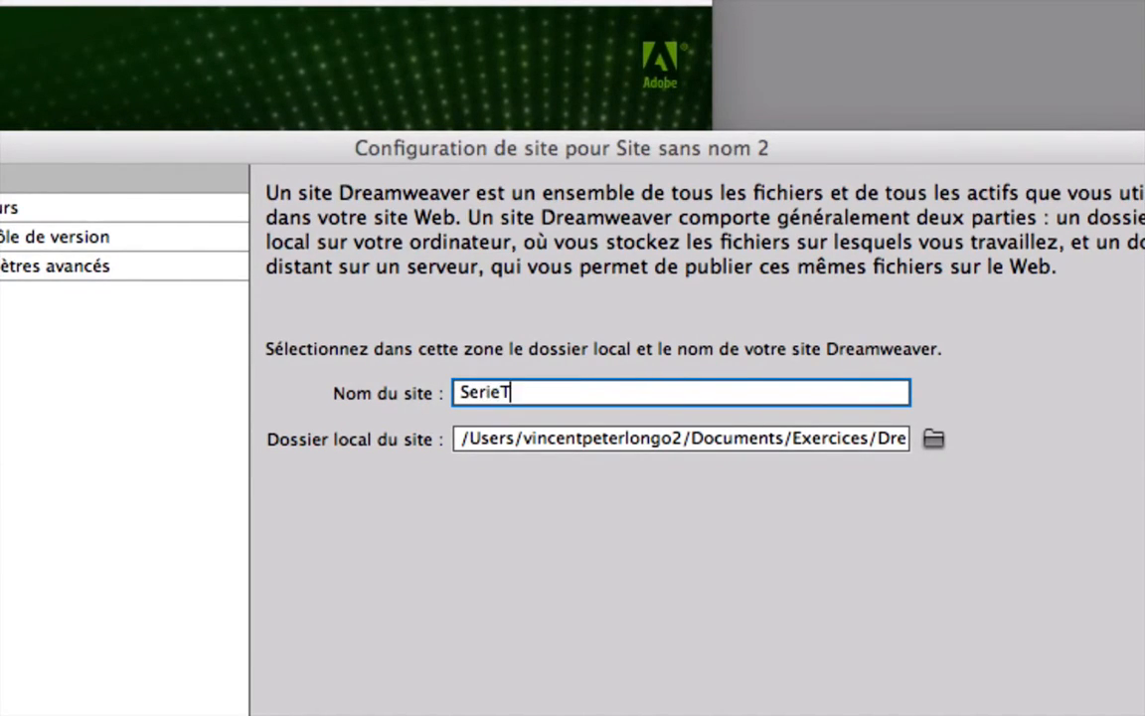
text(eleVincent)
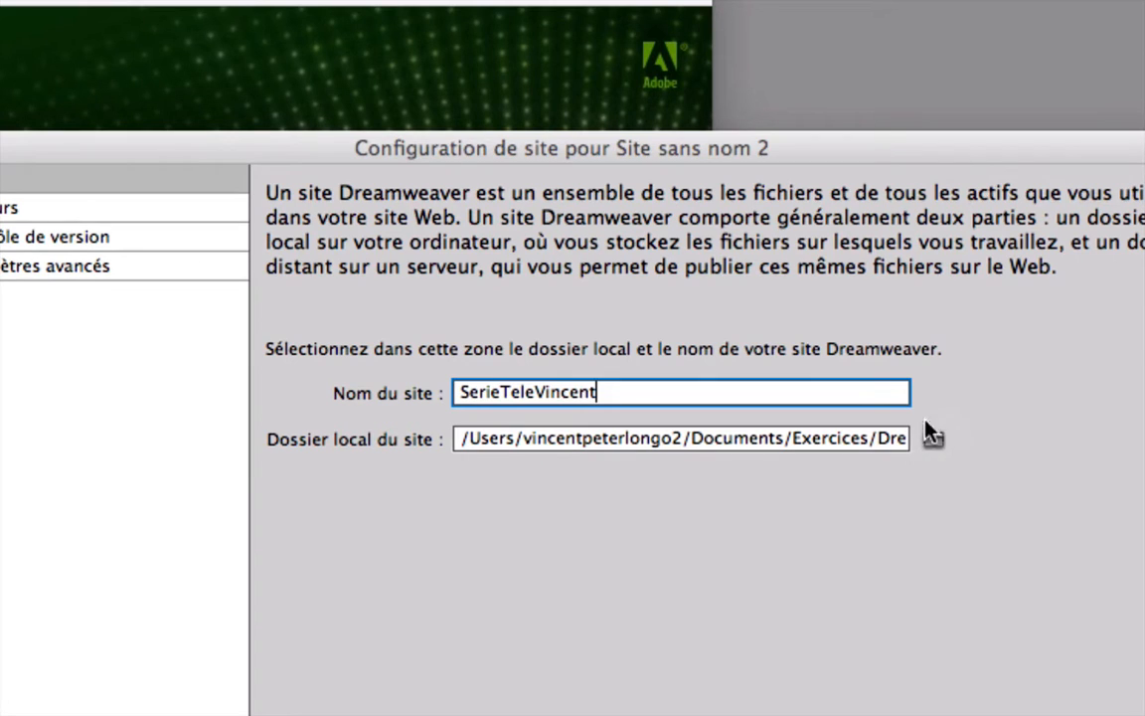
Step: Choose dossierLocalSerieTele in InitiationWeb as the site's local folder, check its path and save the site configuration
click(935, 442)
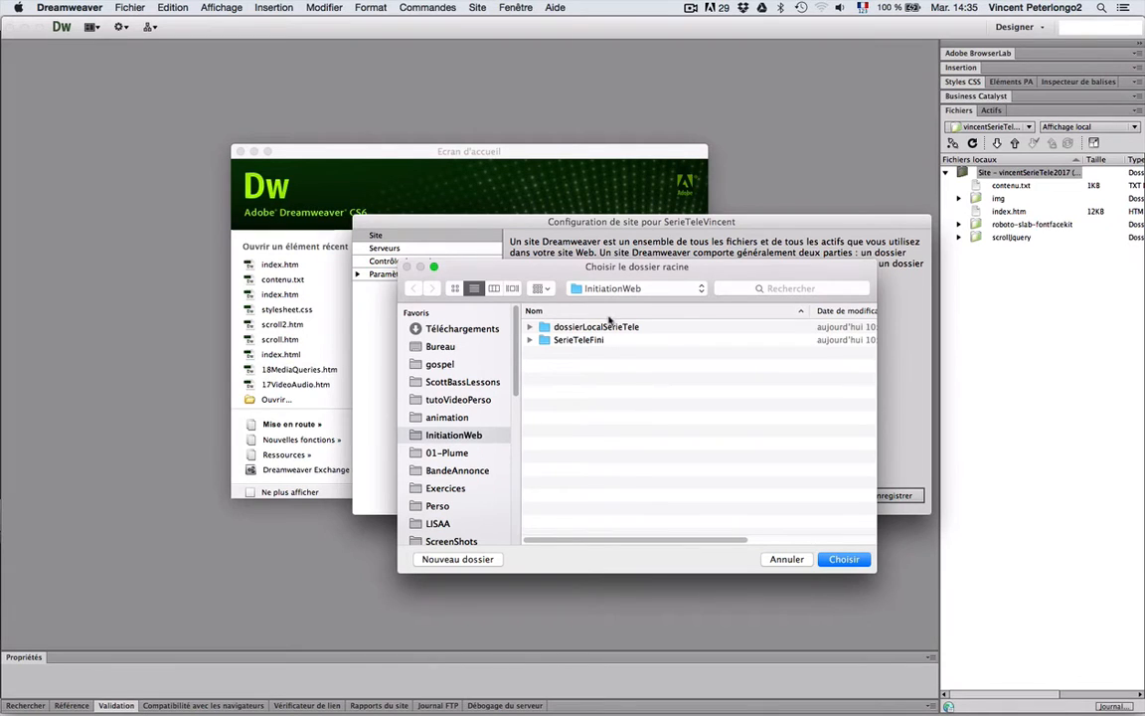
click(594, 328)
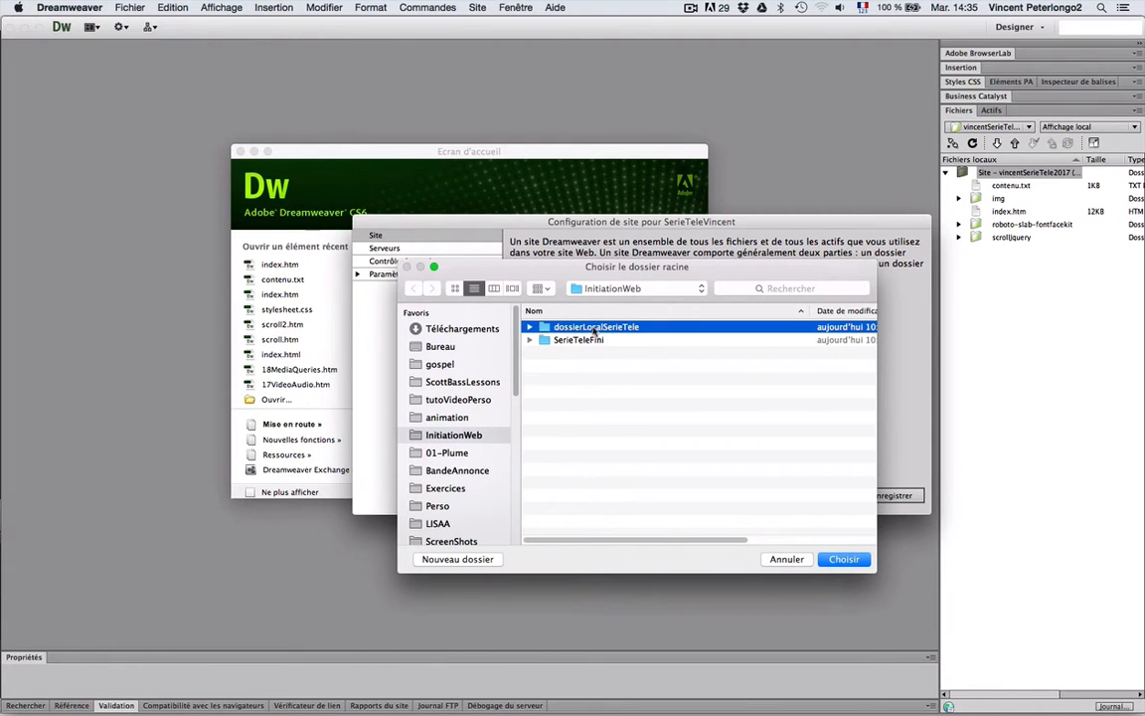
double_click(594, 328)
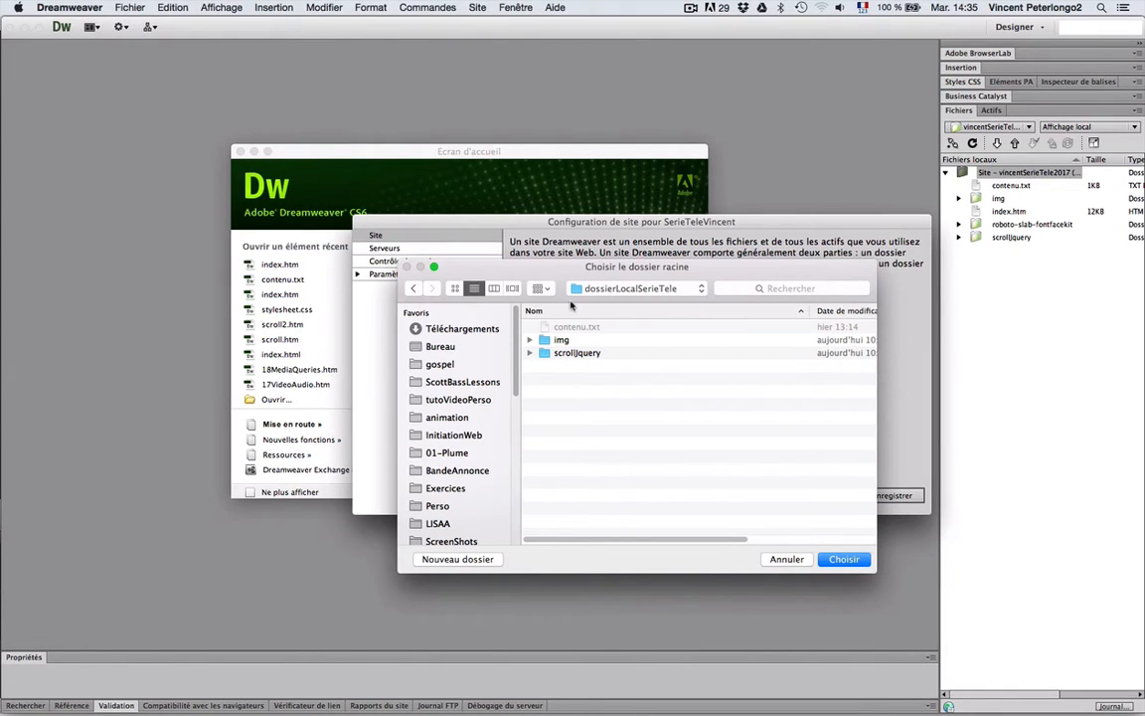
click(845, 559)
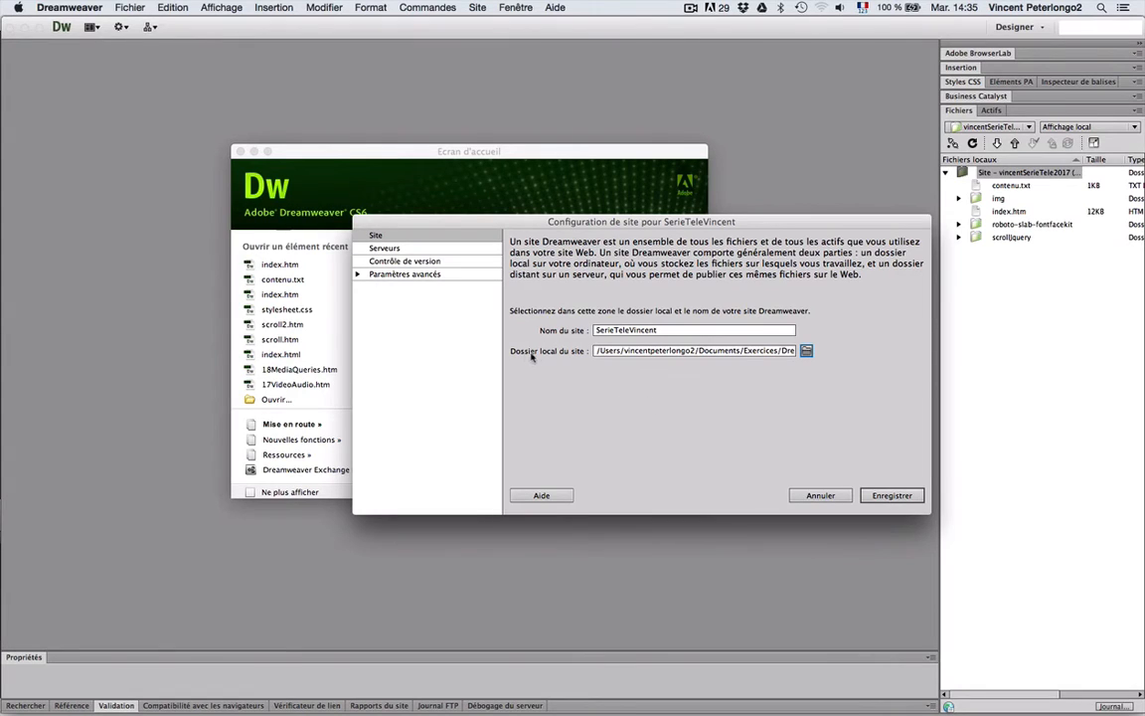
drag(596, 350, 852, 348)
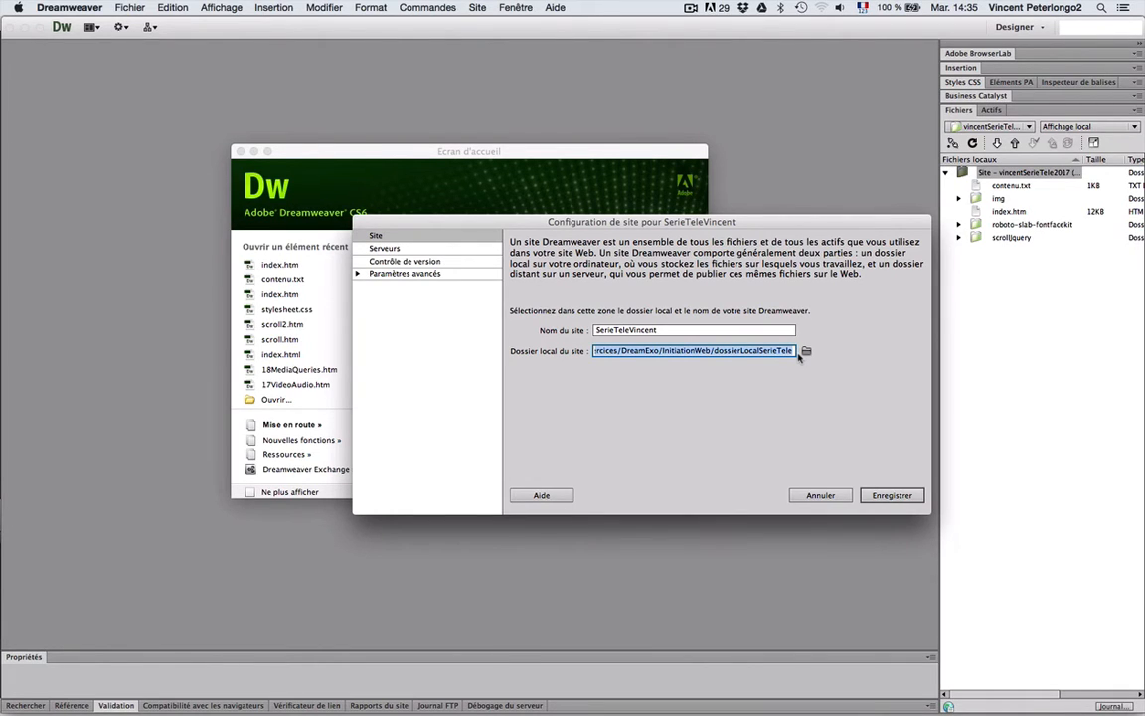
click(889, 496)
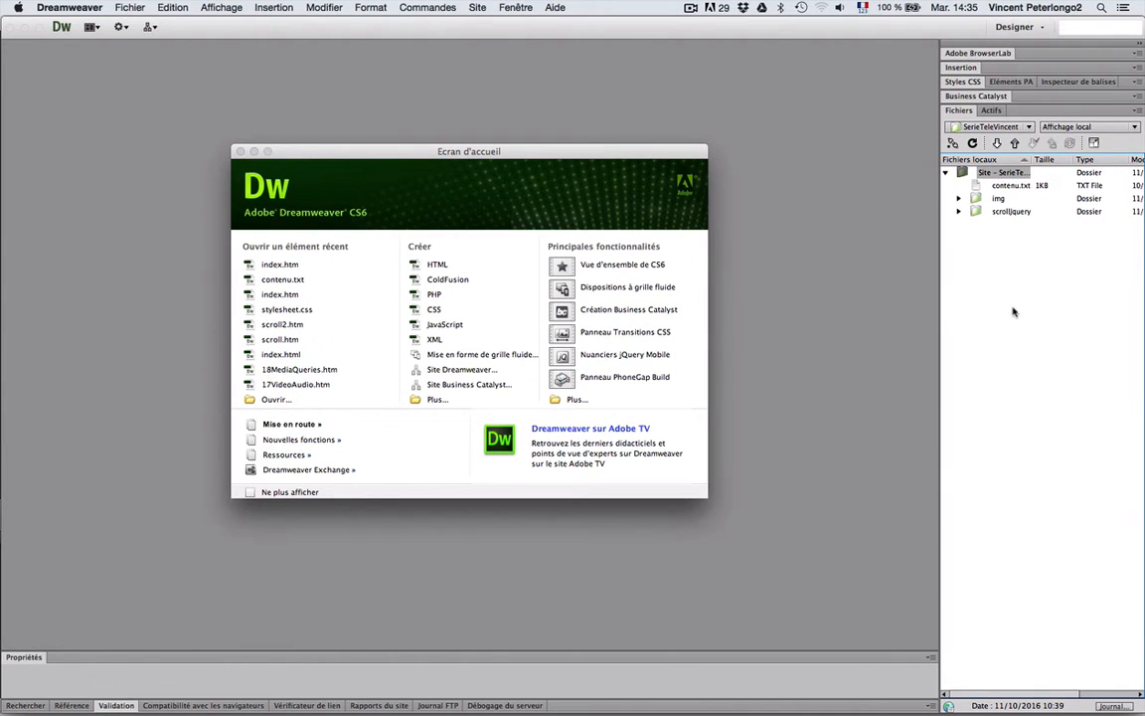
Step: Choose the Designer workspace, reset it to its default layout and collapse the Business Catalyst panel
click(516, 8)
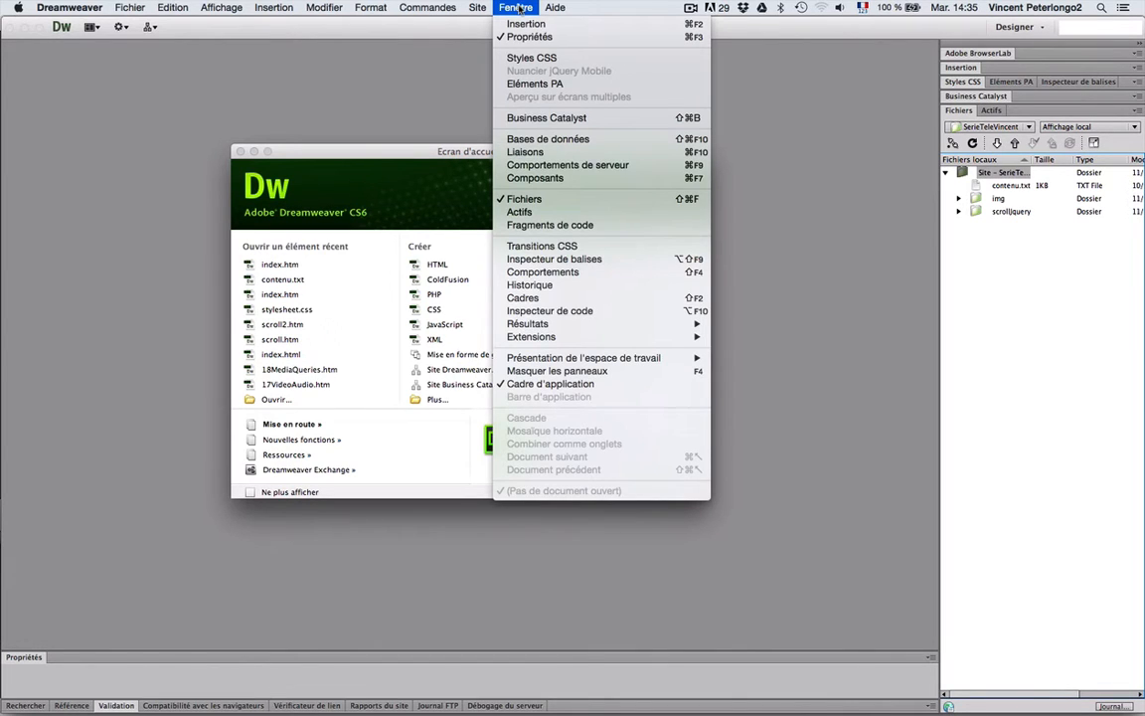
mouse_move(636, 358)
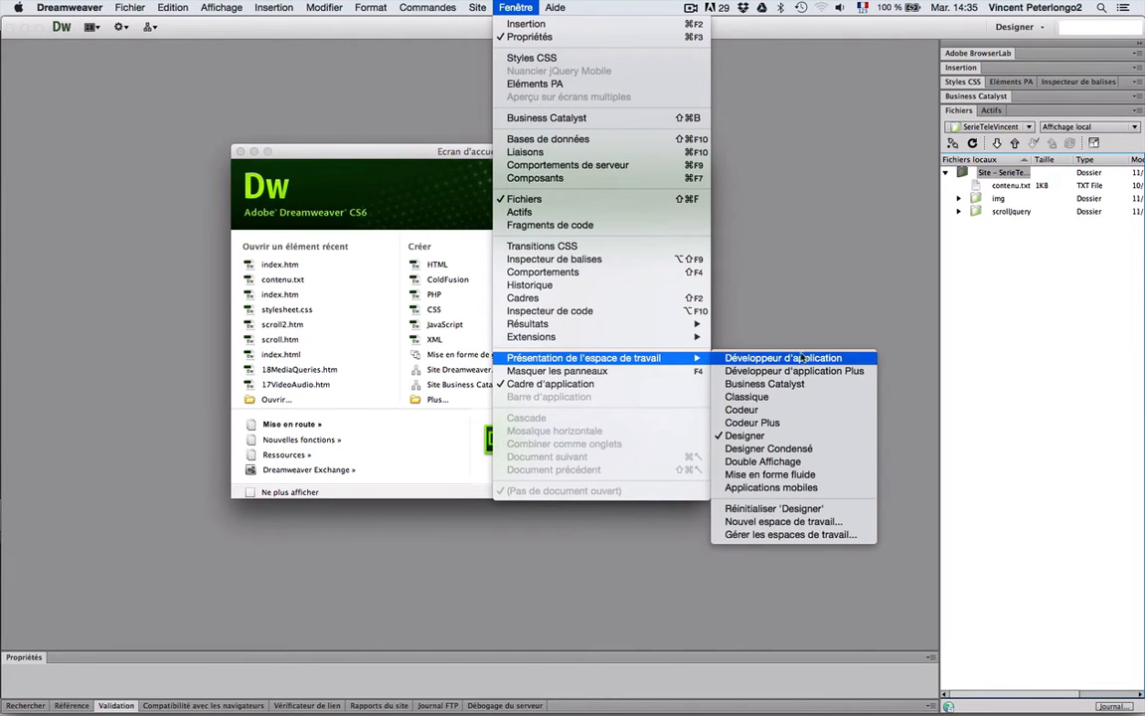
click(808, 438)
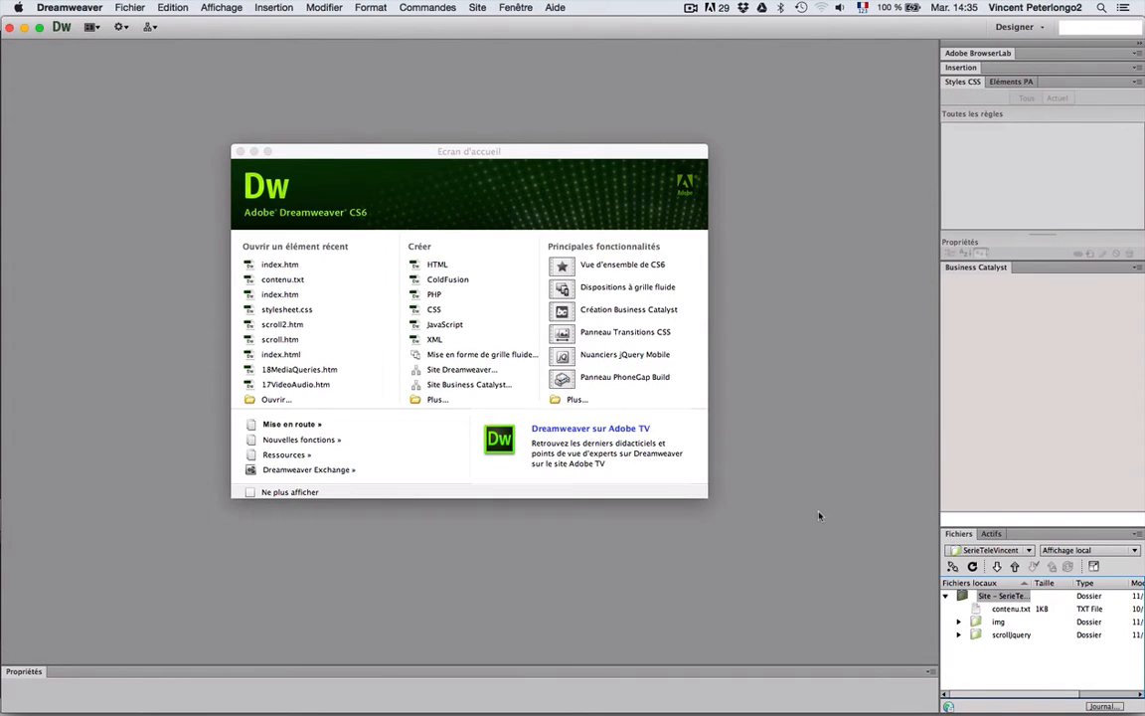
click(516, 8)
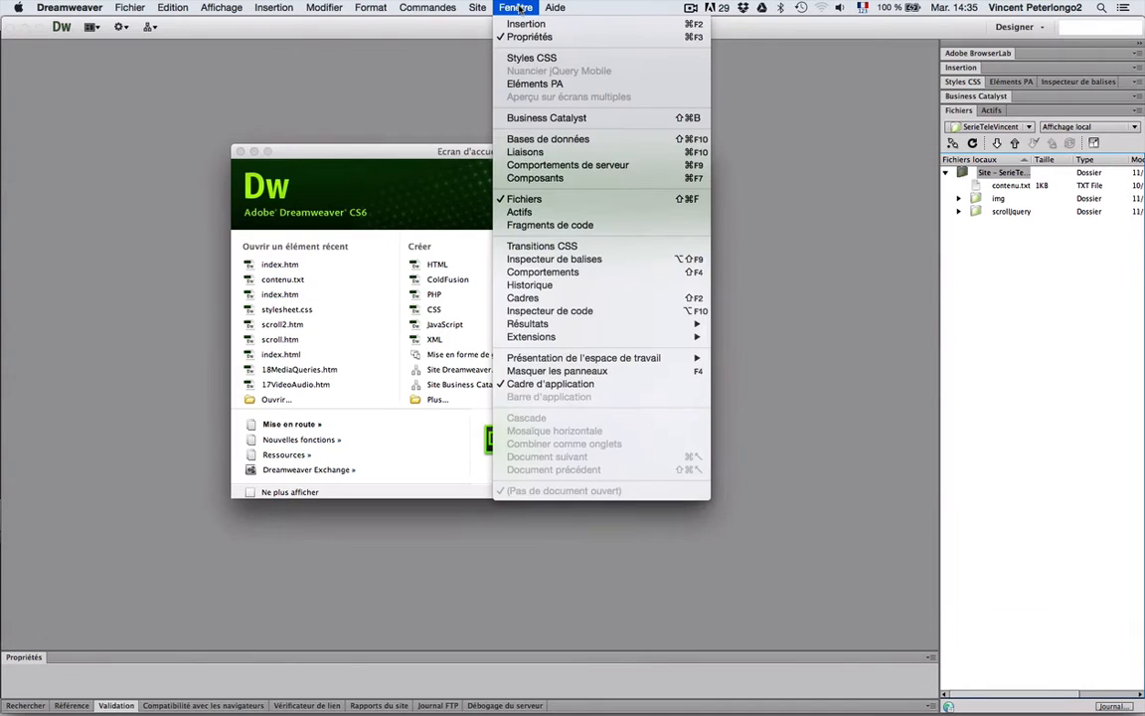
mouse_move(656, 359)
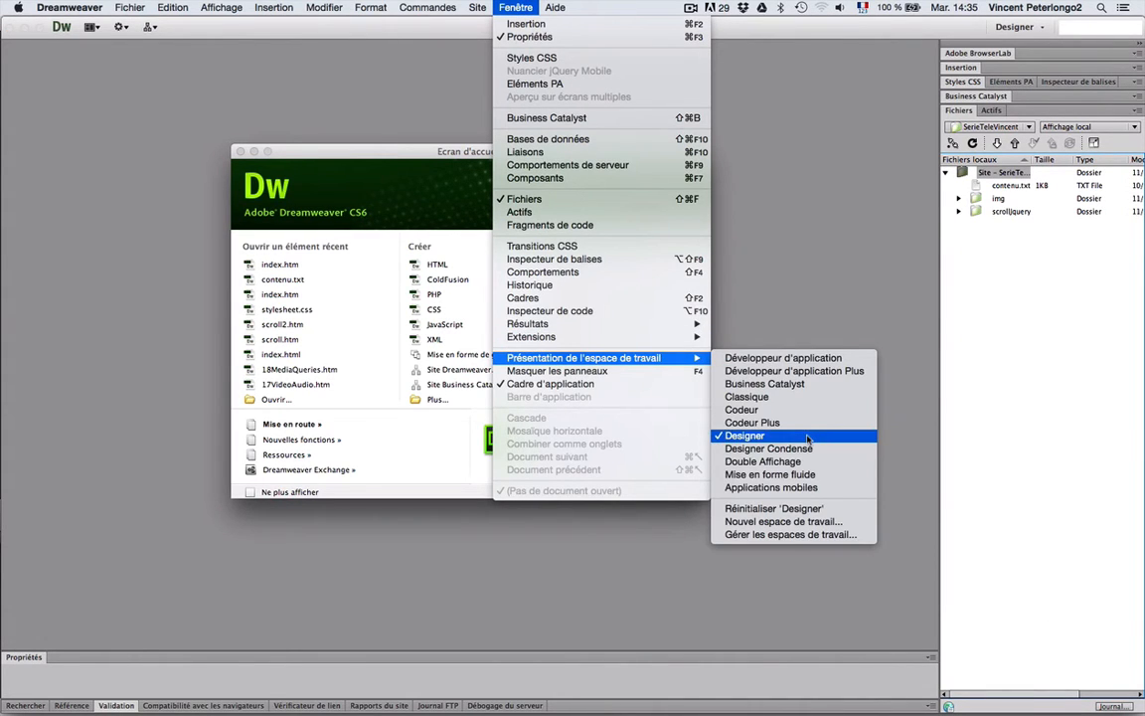
click(817, 509)
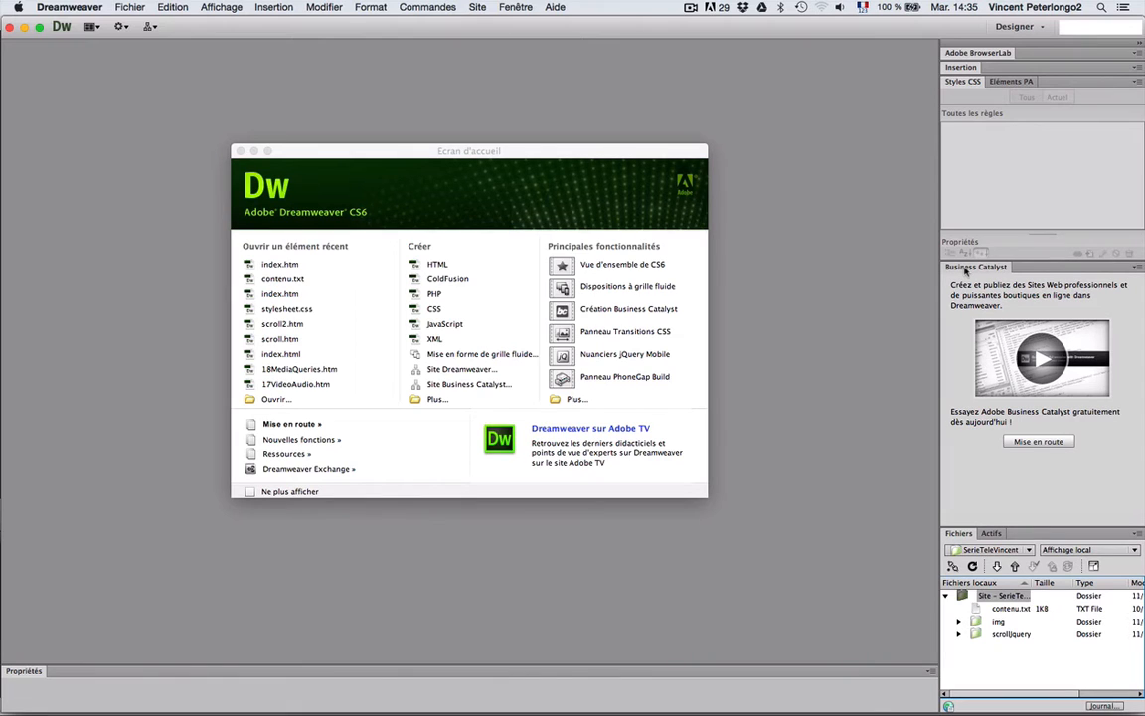
click(965, 268)
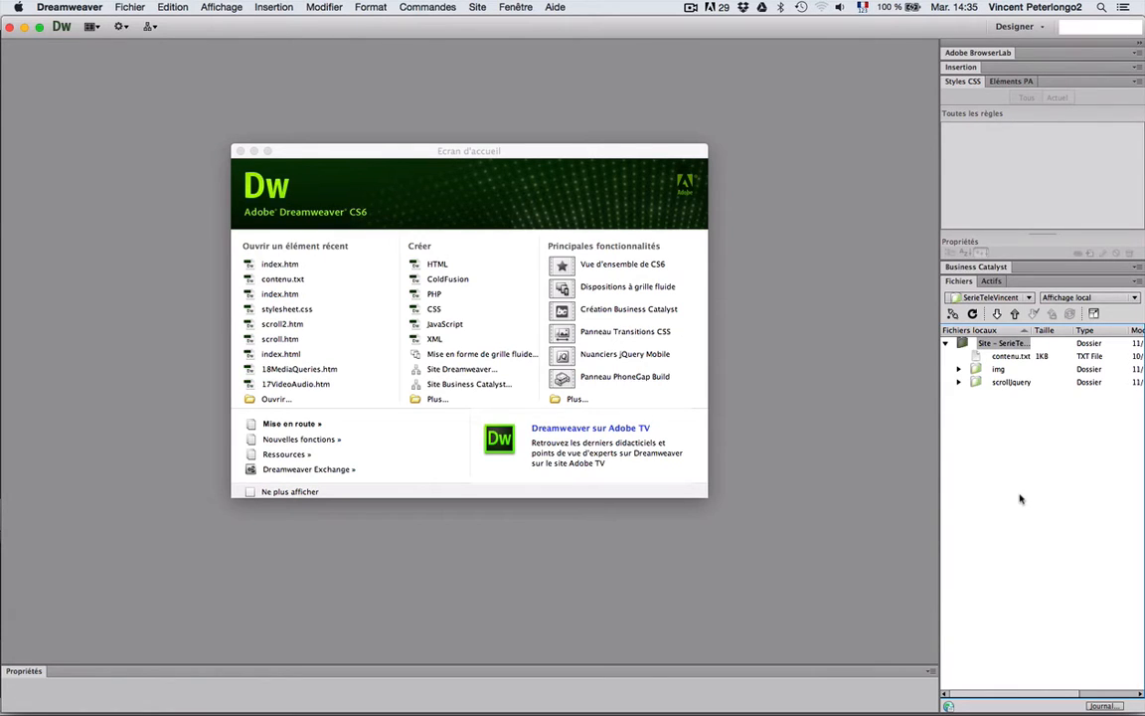
Step: Look through the contents of the site's img and scrollJquery folders and collapse both again
click(958, 370)
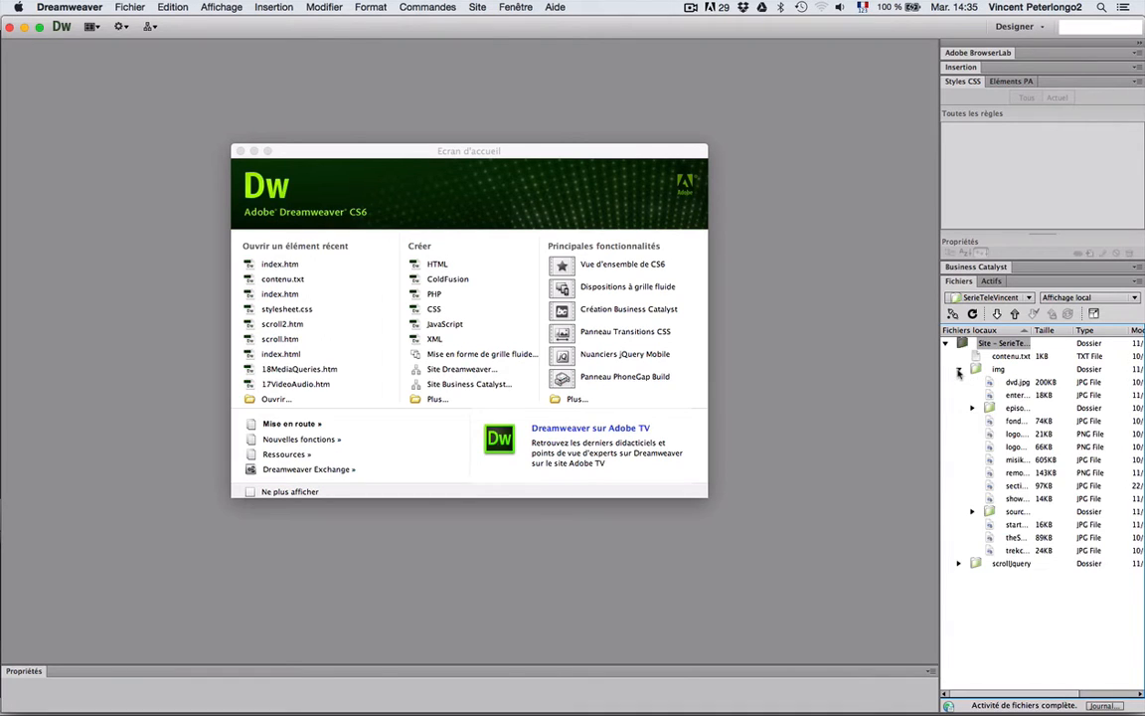
click(958, 369)
click(959, 383)
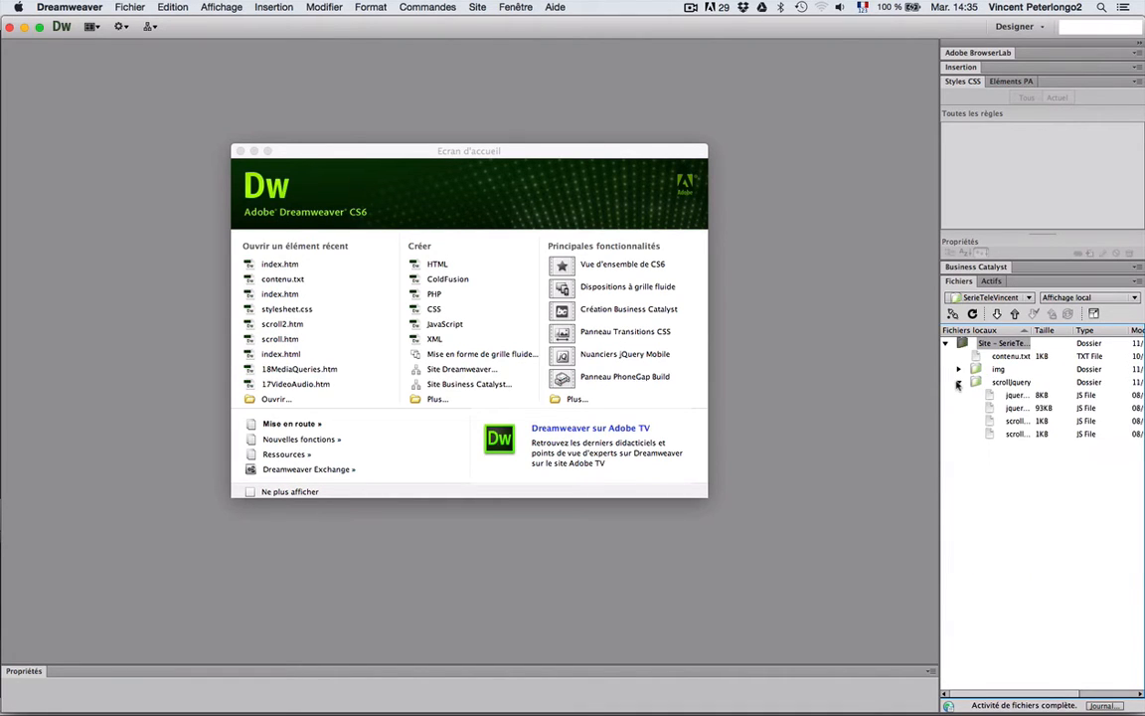
click(957, 384)
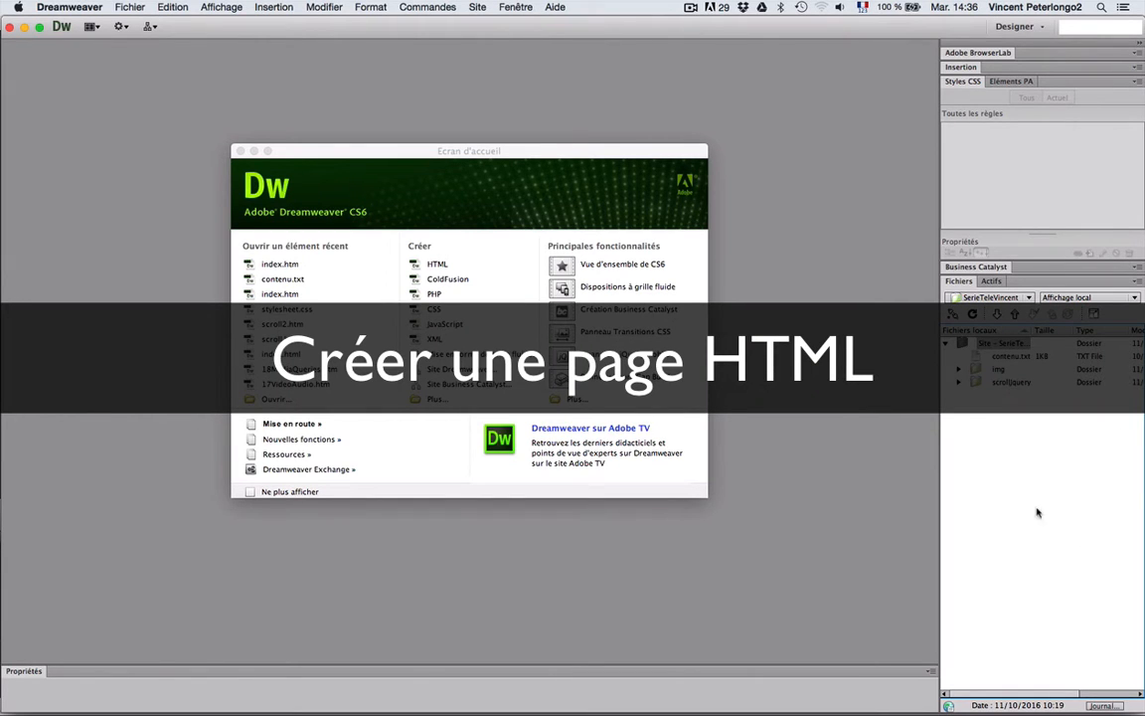
Step: Start a new document and confirm its default preferences as HTML with extension .htm and document type HTML 5
click(119, 8)
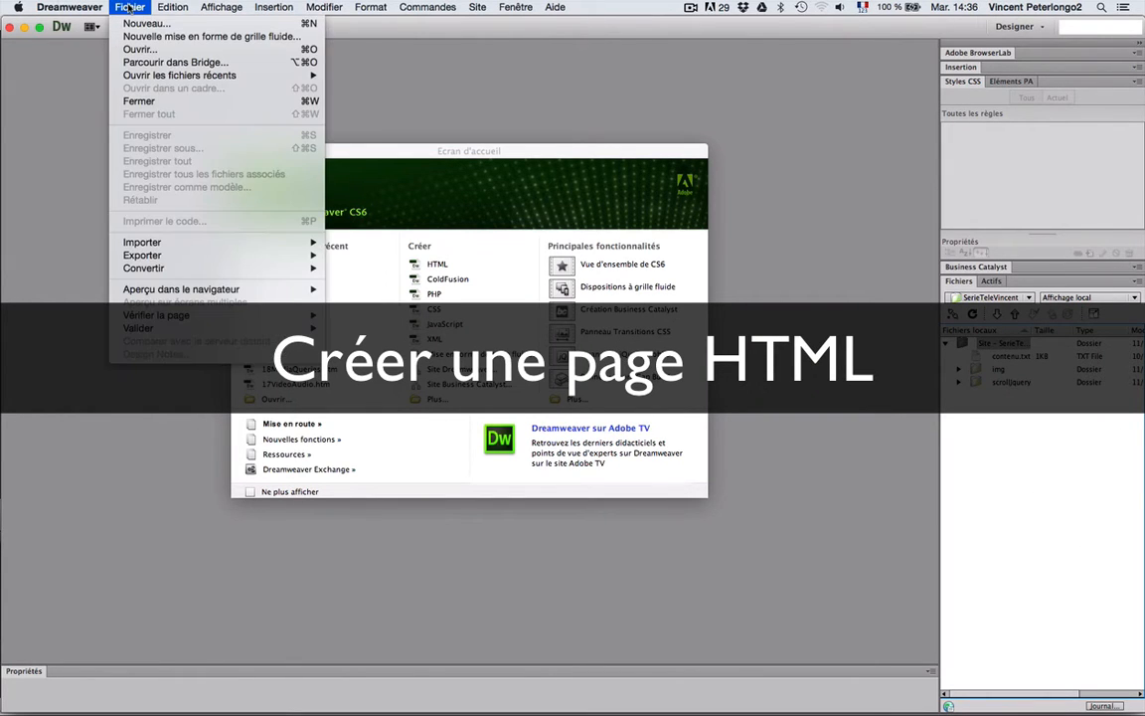
click(129, 24)
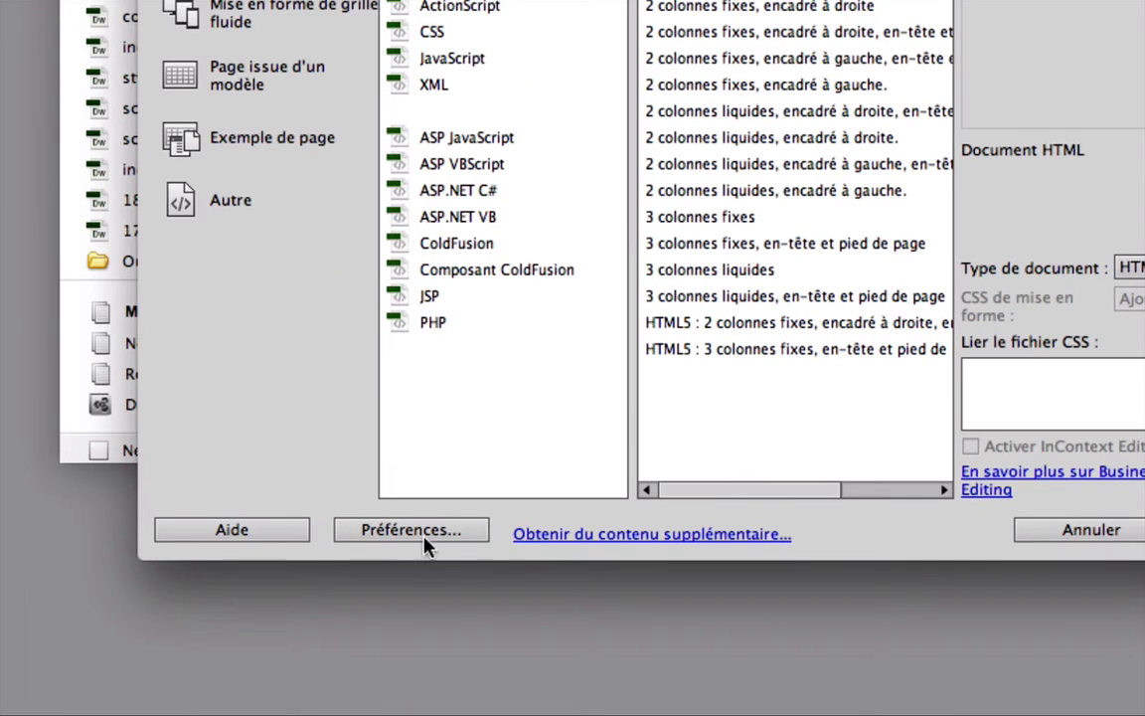
click(409, 536)
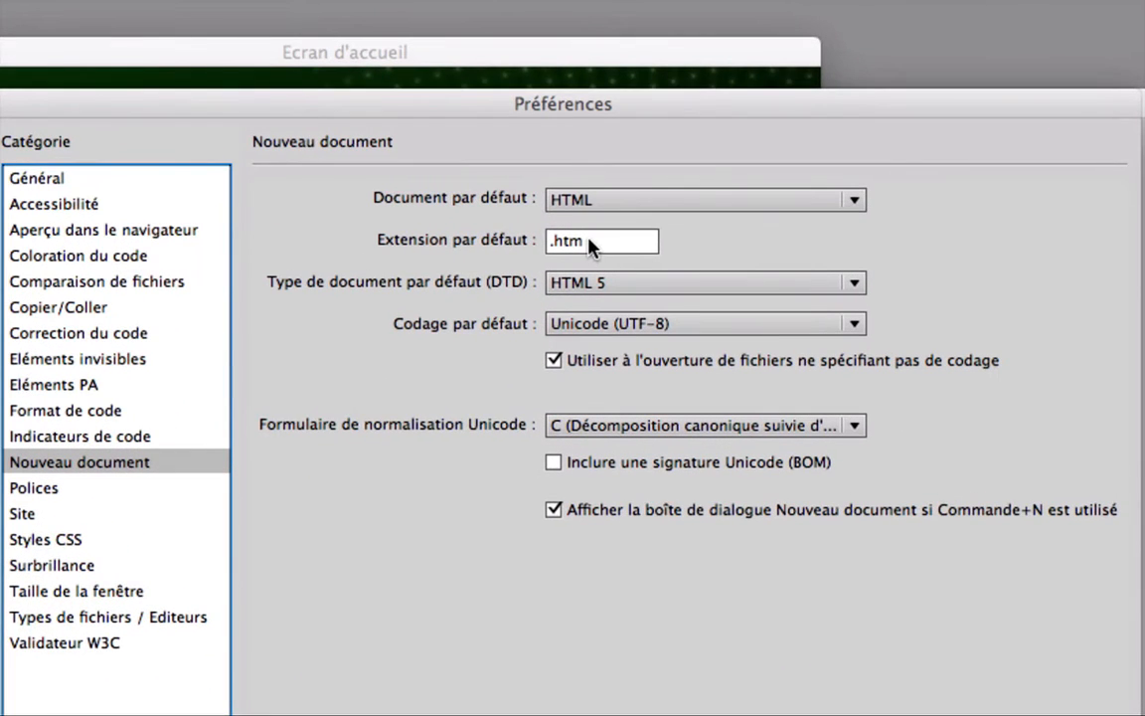
click(590, 243)
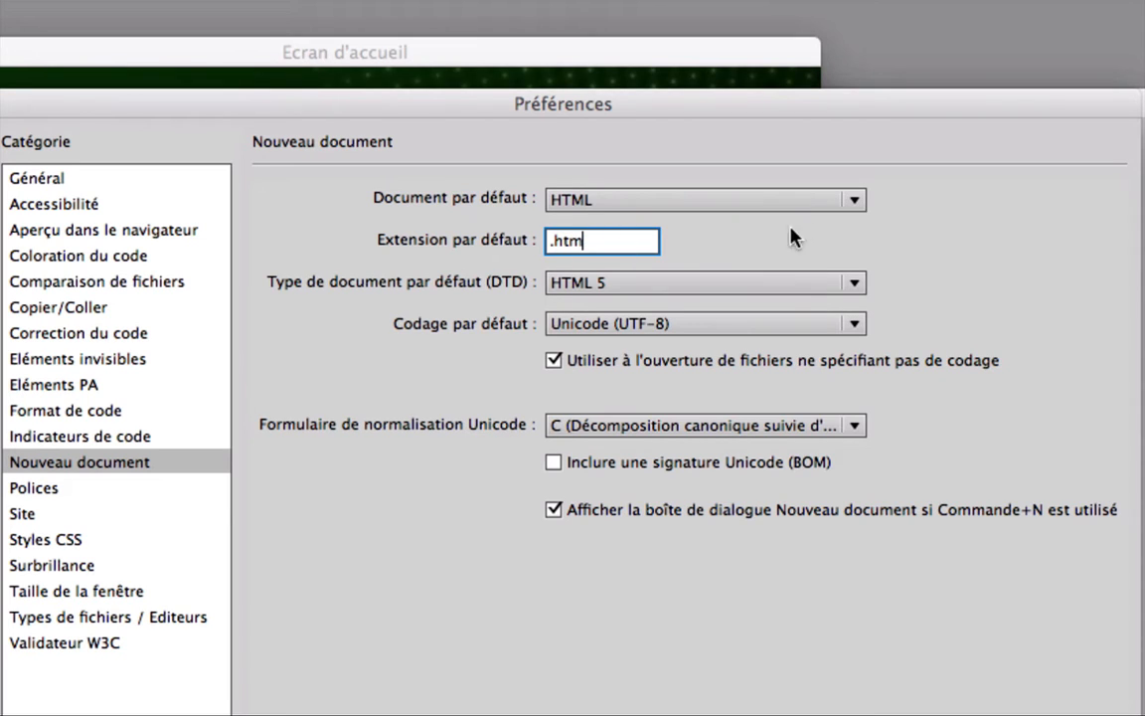
click(852, 202)
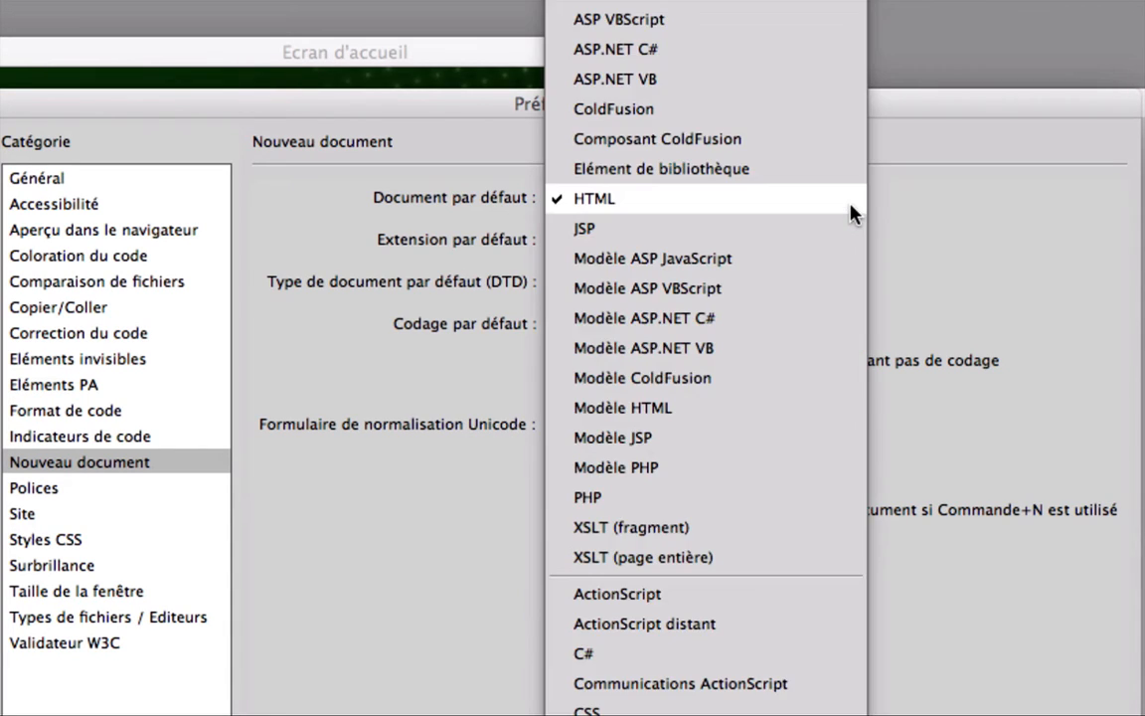
click(851, 211)
click(600, 241)
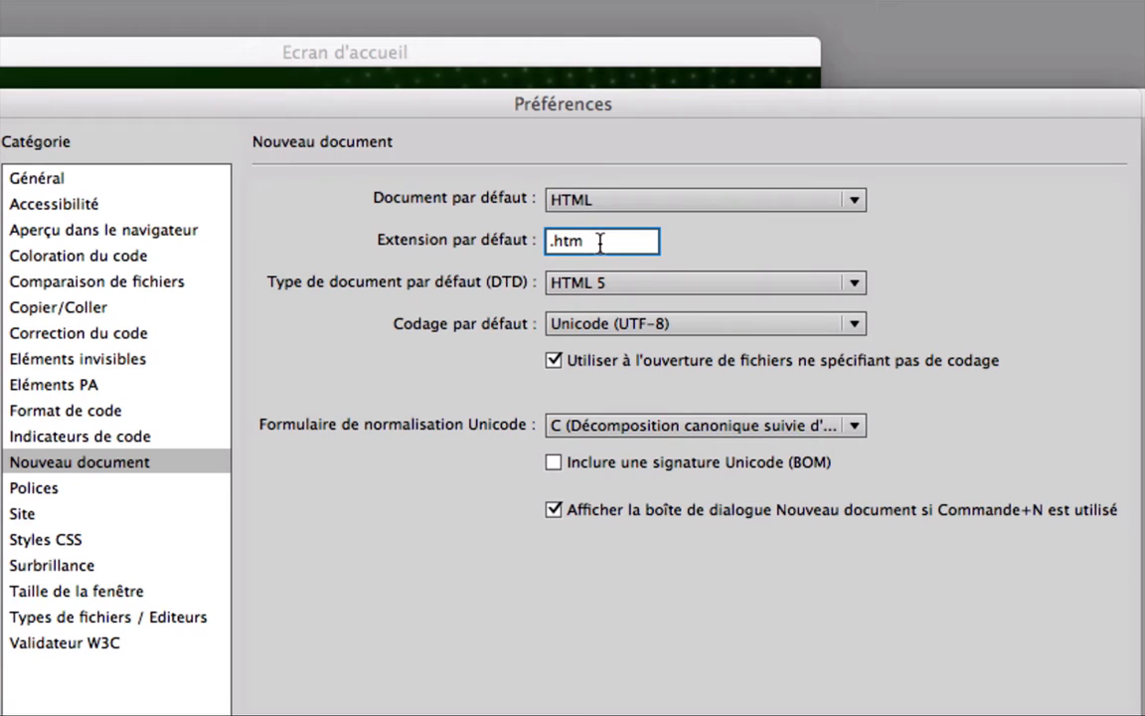
click(666, 283)
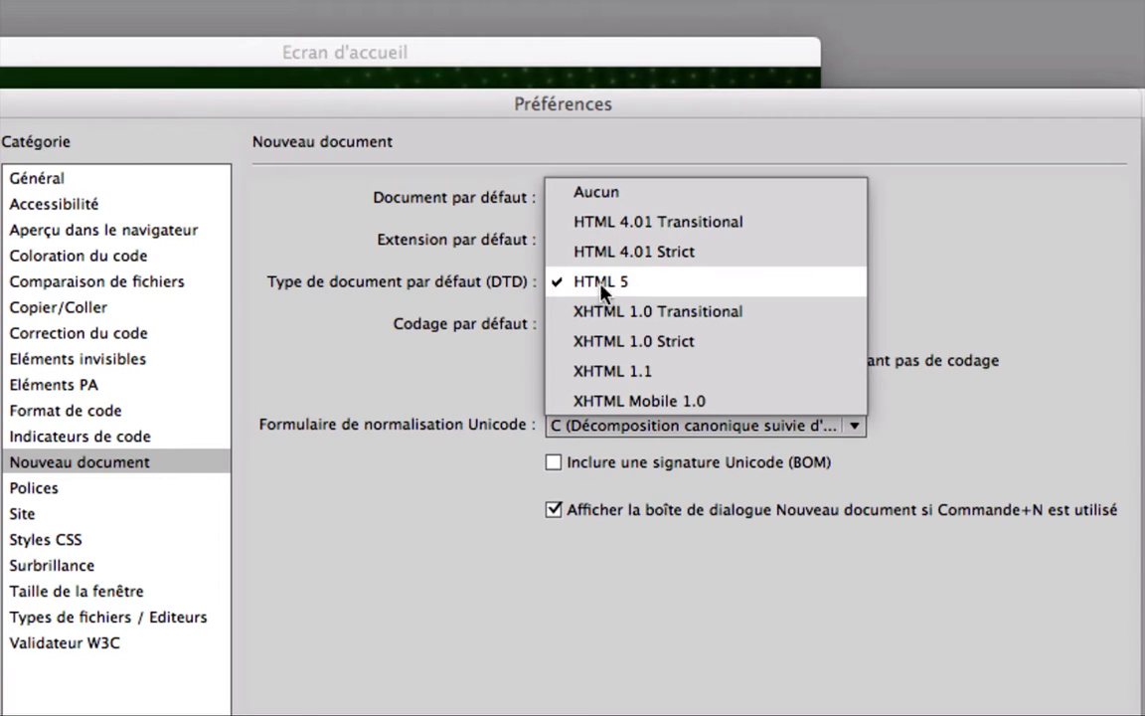
click(660, 288)
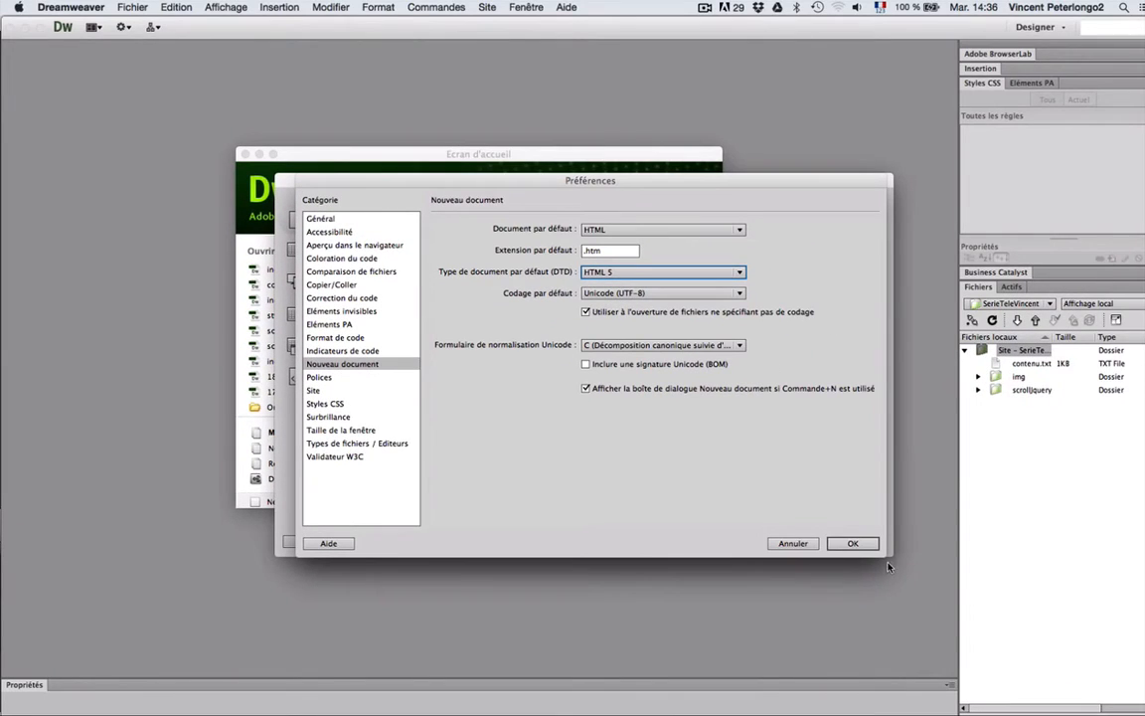
click(840, 544)
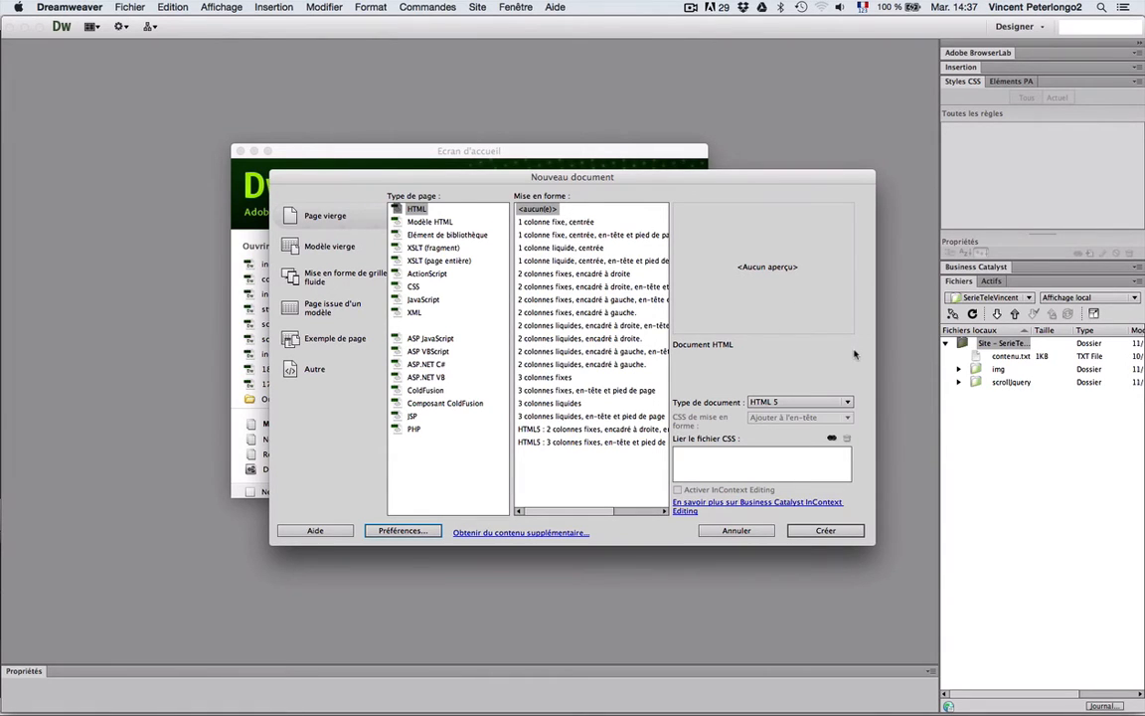
Step: Create a blank HTML page without a layout and save it as index.htm in the site root
click(825, 531)
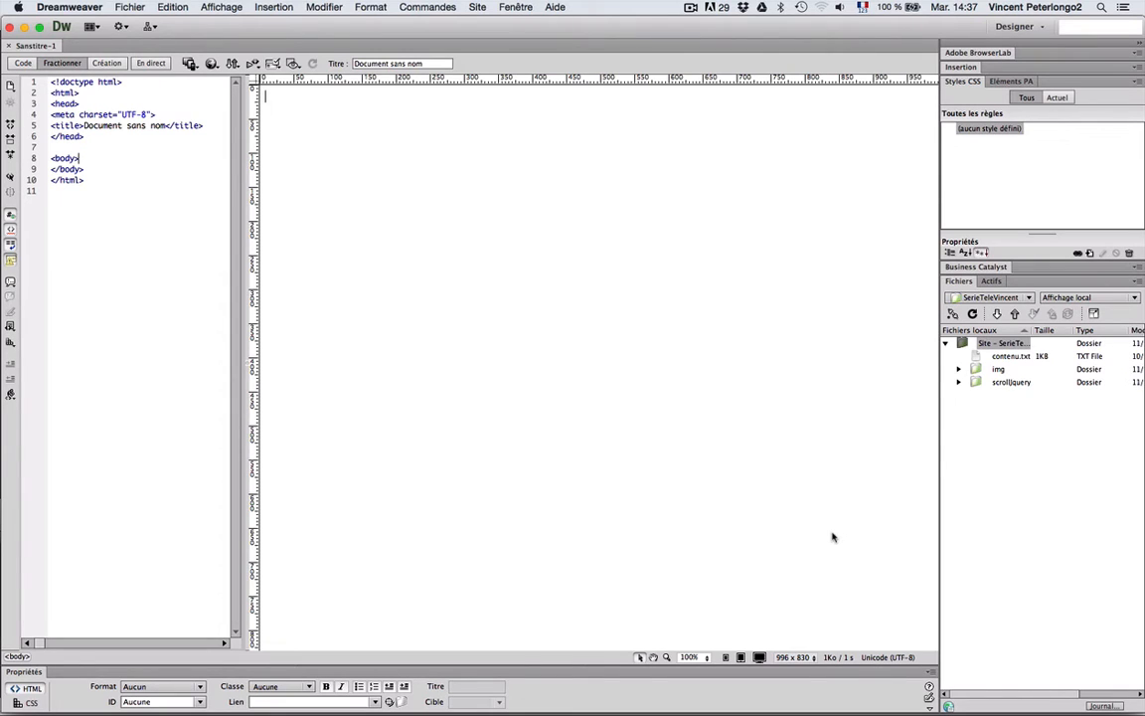
click(131, 8)
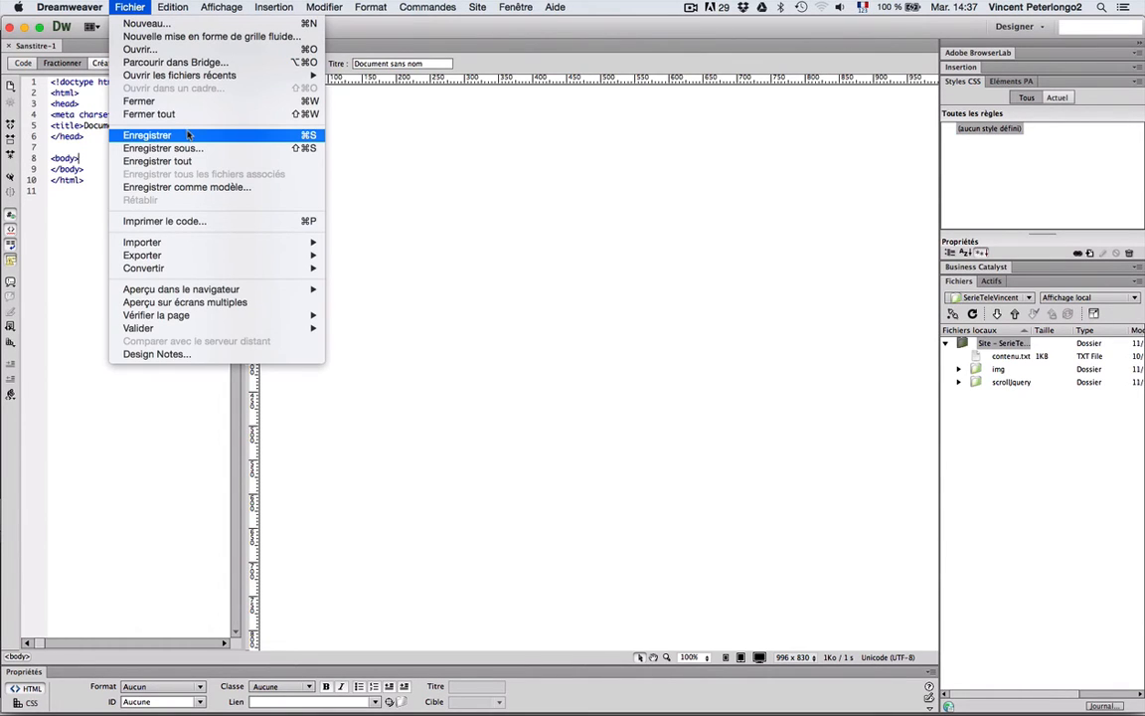
click(157, 136)
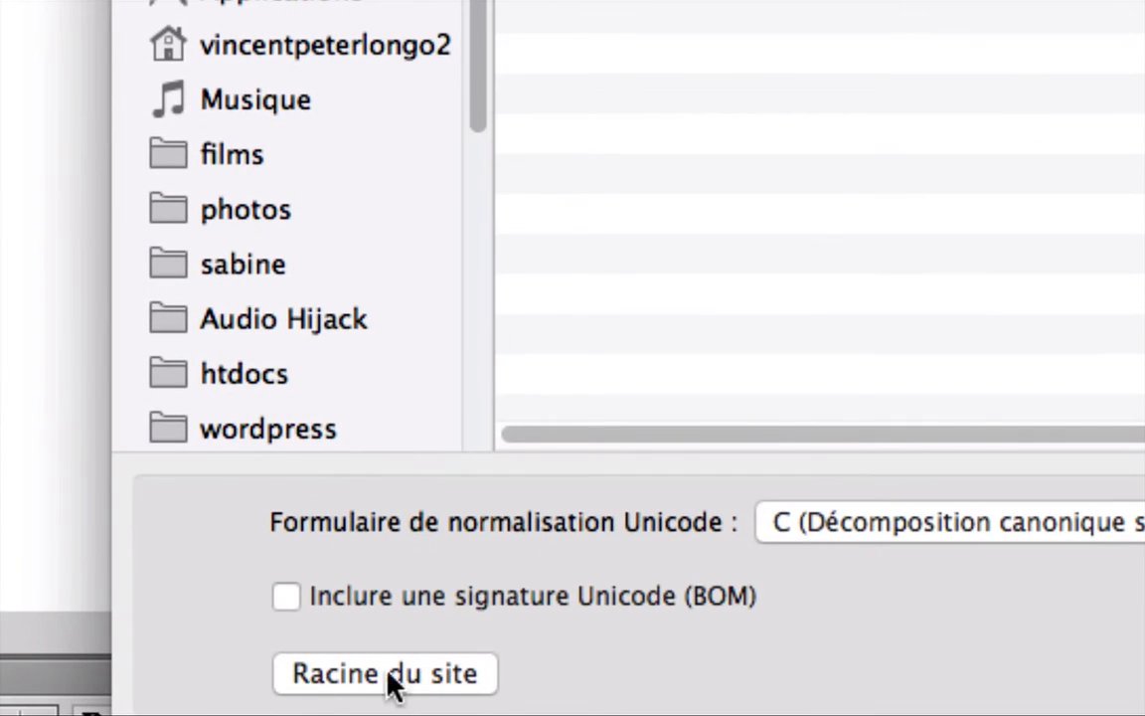
click(371, 684)
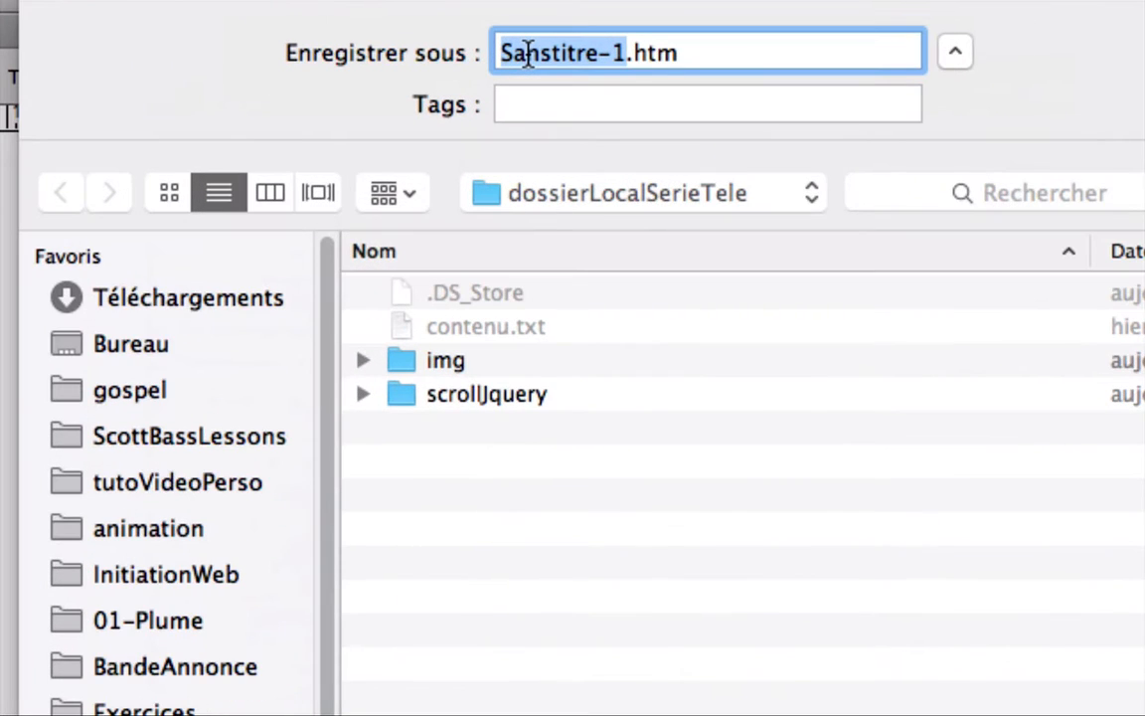
text(index)
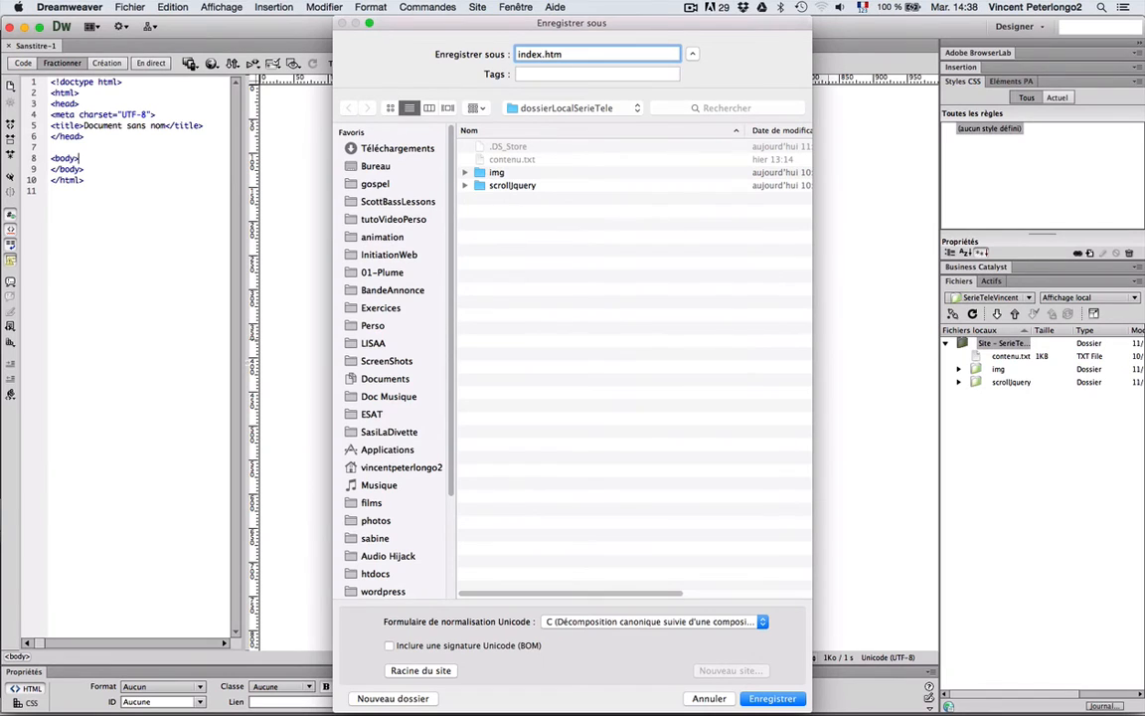
click(776, 698)
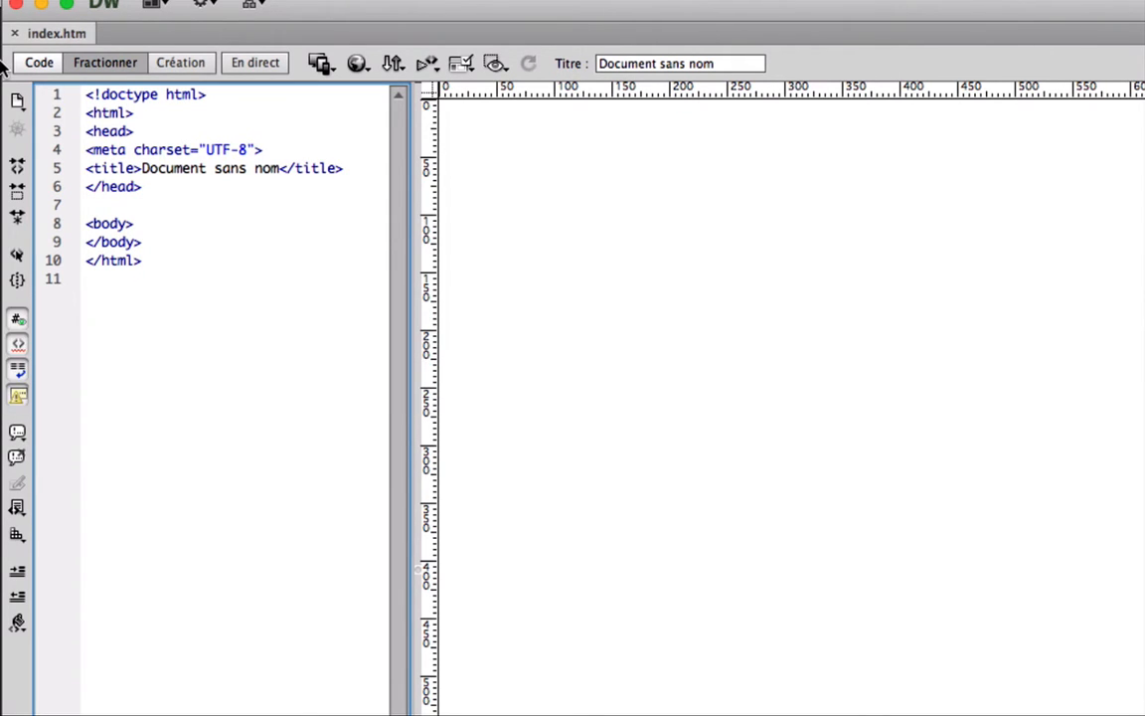
Step: View index.htm in code-only and design-only modes, and return to the split view
click(35, 61)
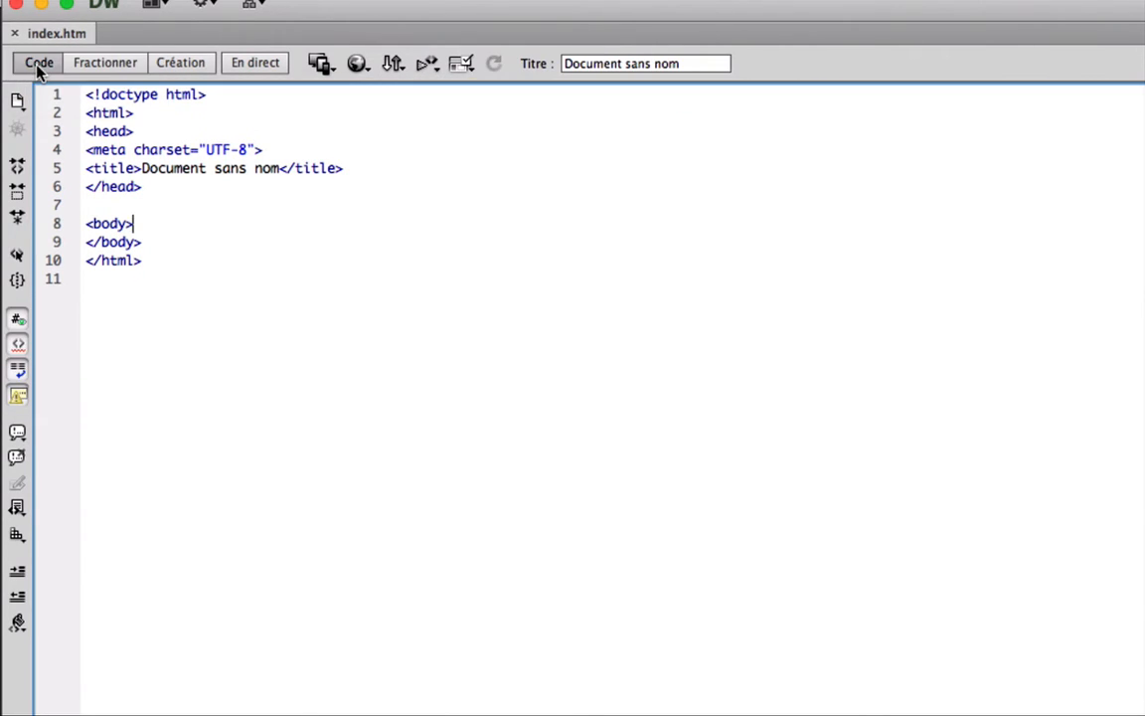
click(363, 221)
click(200, 66)
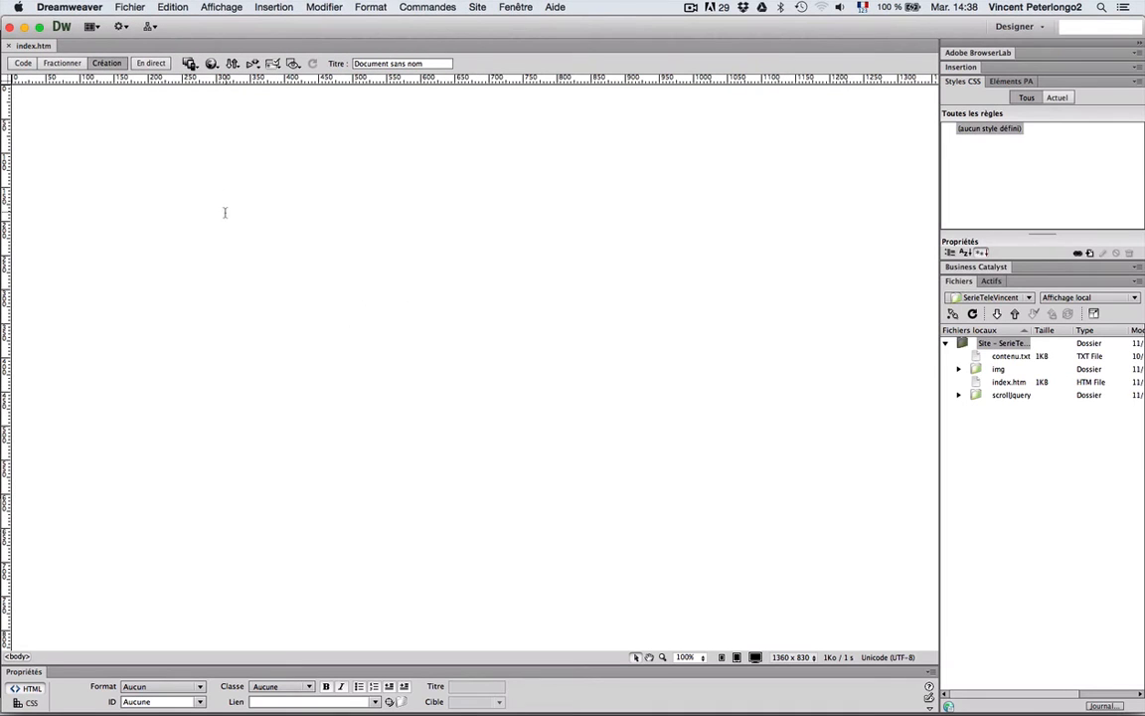
click(62, 63)
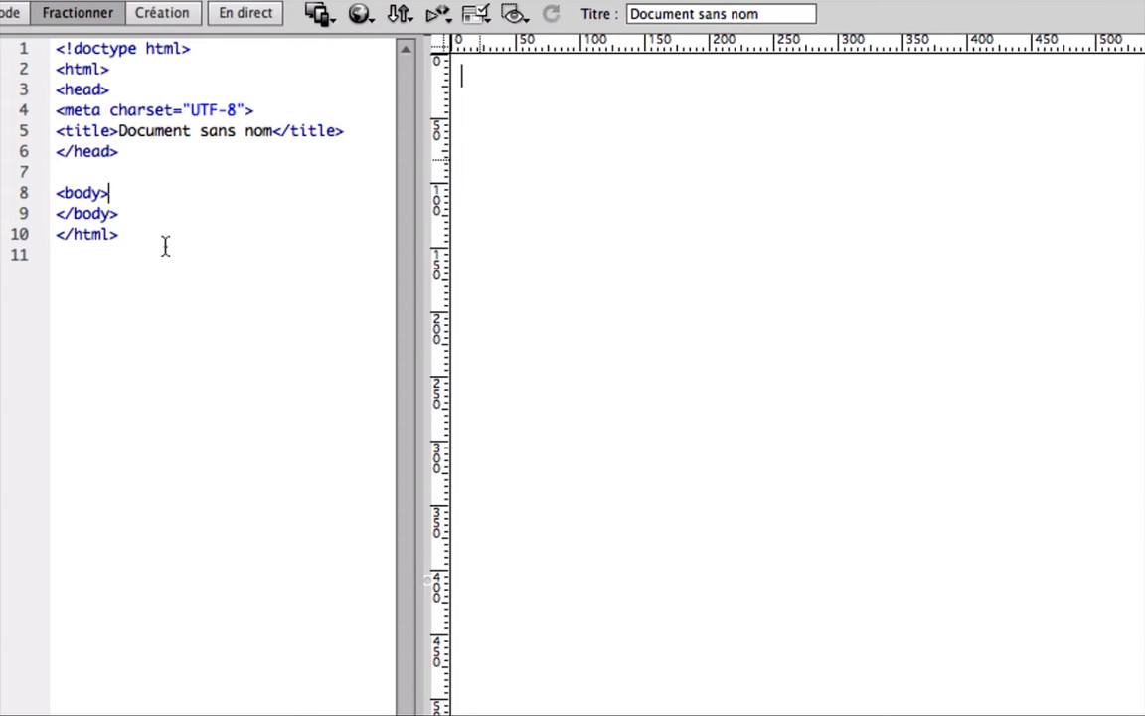
Step: Highlight the complete opening <html> tag on line 2 of the page's code
double_click(81, 69)
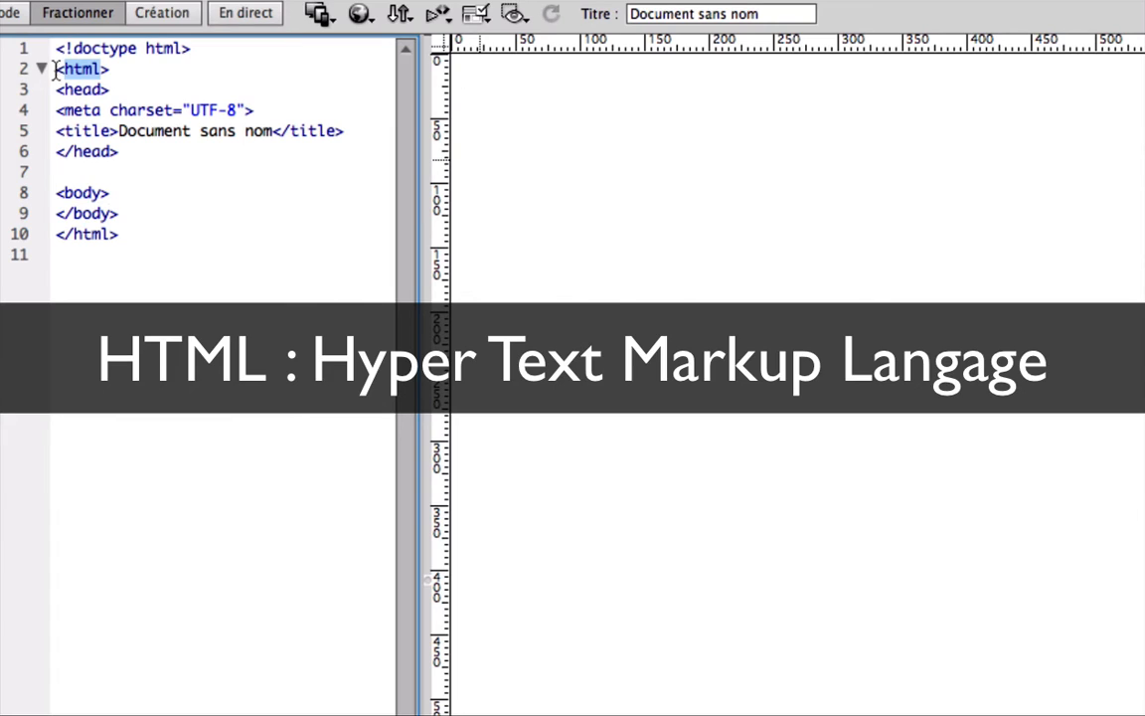
drag(55, 69, 121, 68)
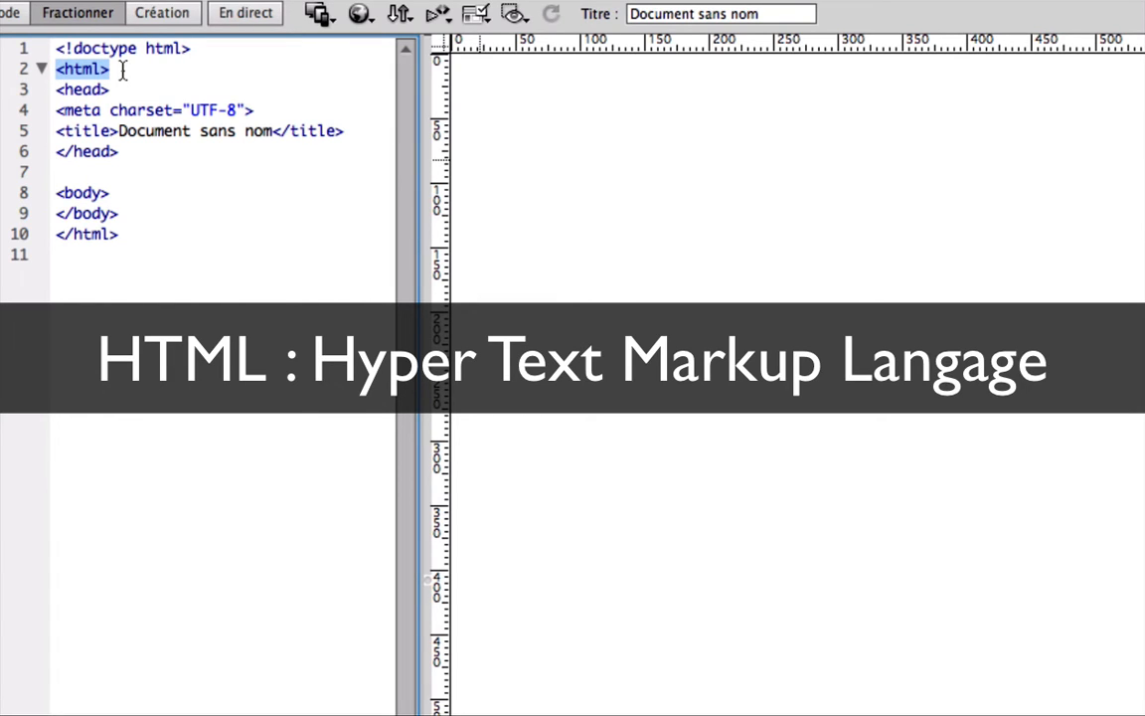